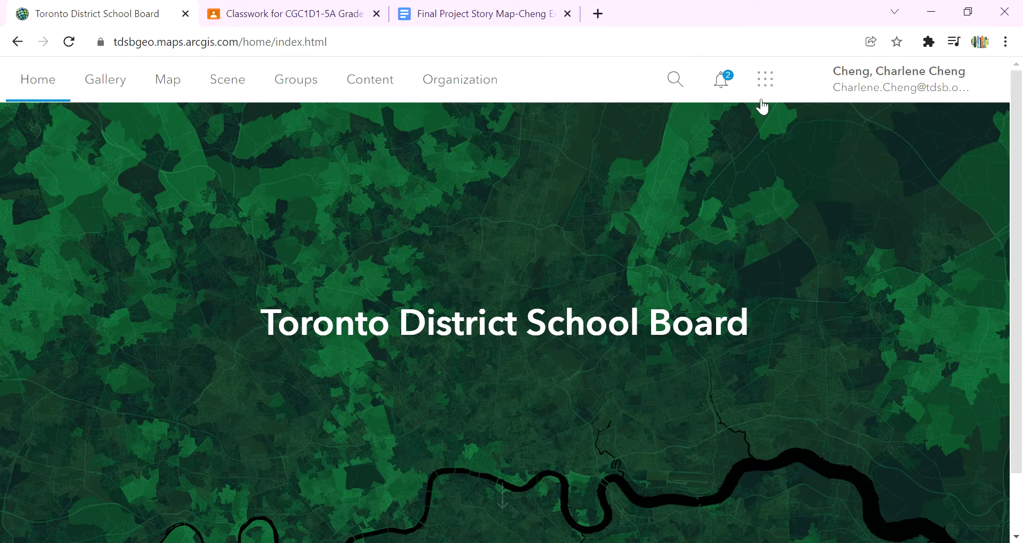
# Open ArcGIS StoryMaps from the organization site's app launcher and start a new story from scratch.
pyautogui.click(766, 85)
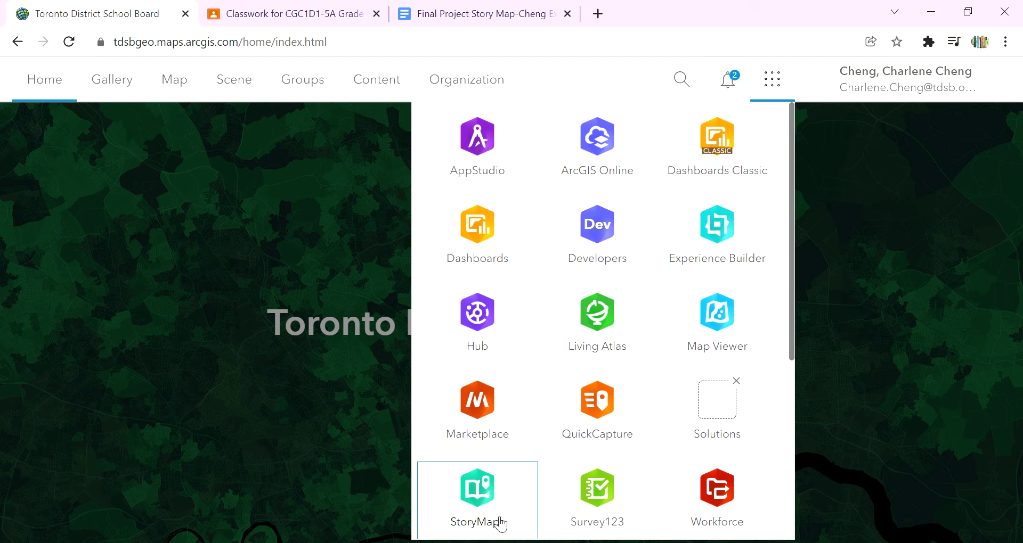
pyautogui.click(475, 500)
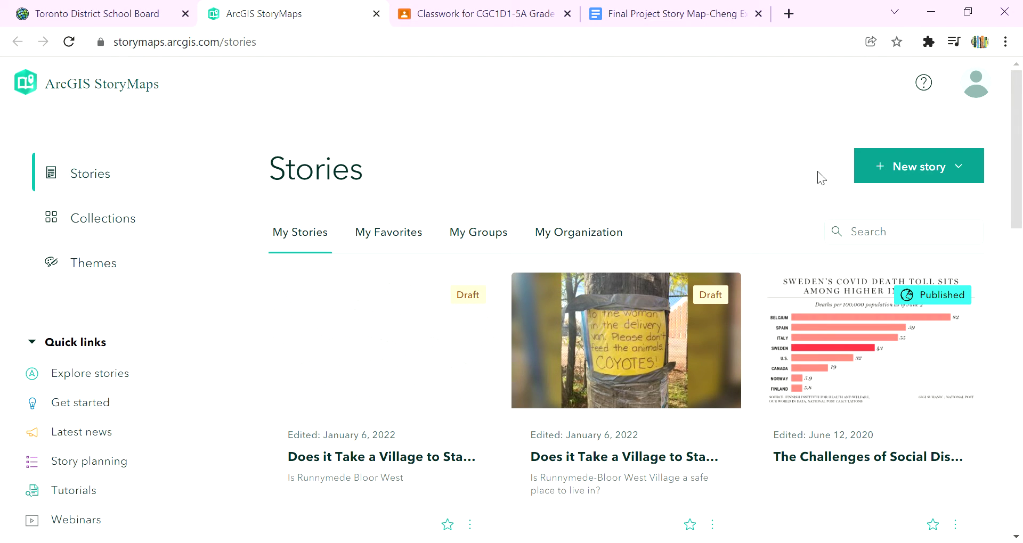
pyautogui.click(933, 178)
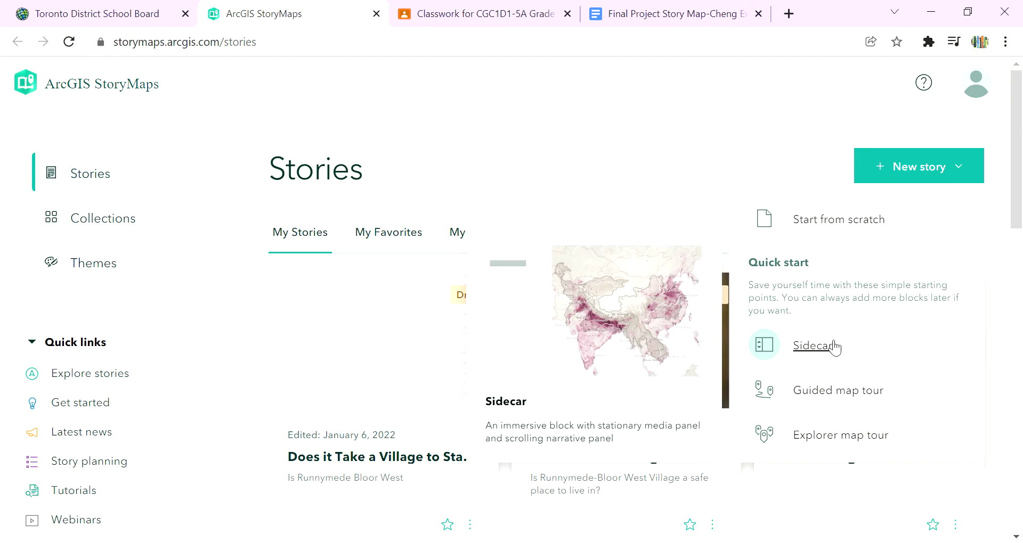
pyautogui.click(835, 224)
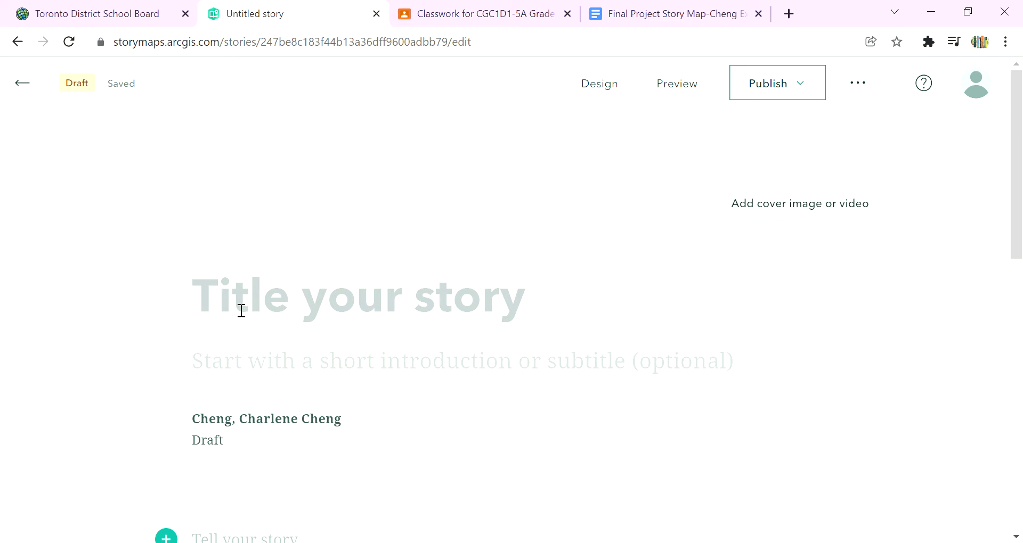
# Check the title requirements in the Final Project Story Map document, then title the new story "Safety".
pyautogui.click(650, 18)
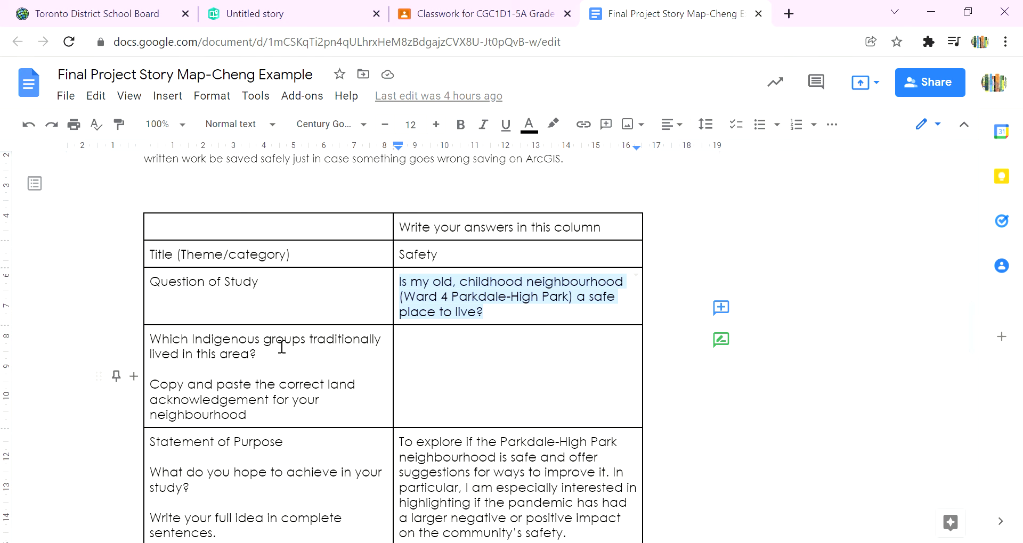
pyautogui.scroll(5, 274, 367)
pyautogui.scroll(9, 274, 367)
pyautogui.scroll(-1, 284, 386)
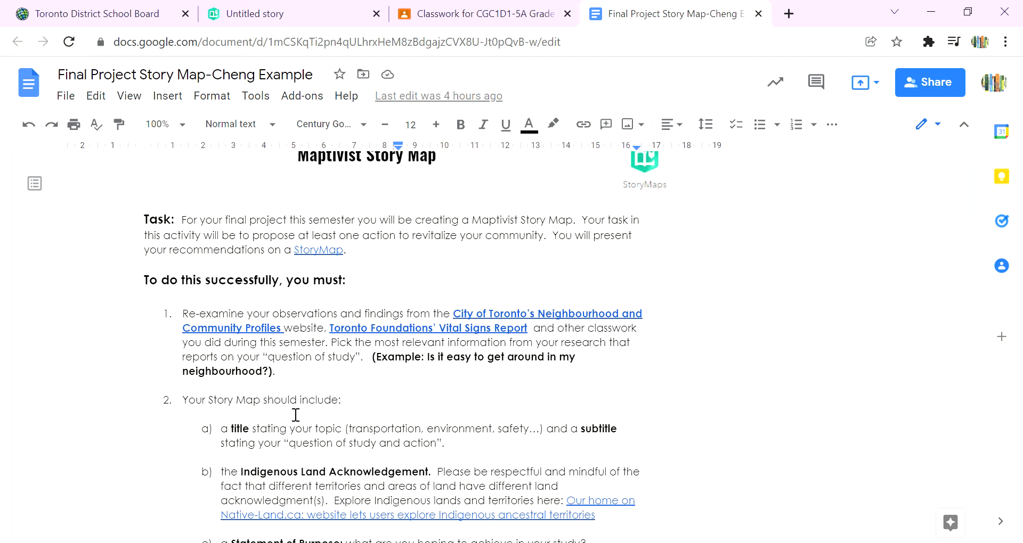
pyautogui.click(250, 16)
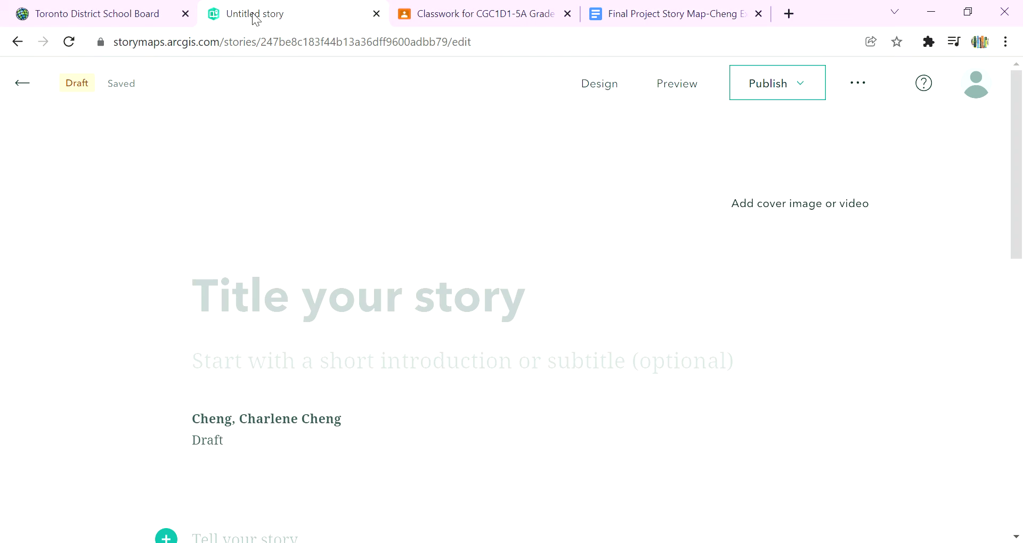
pyautogui.click(276, 305)
pyautogui.write('Sat')
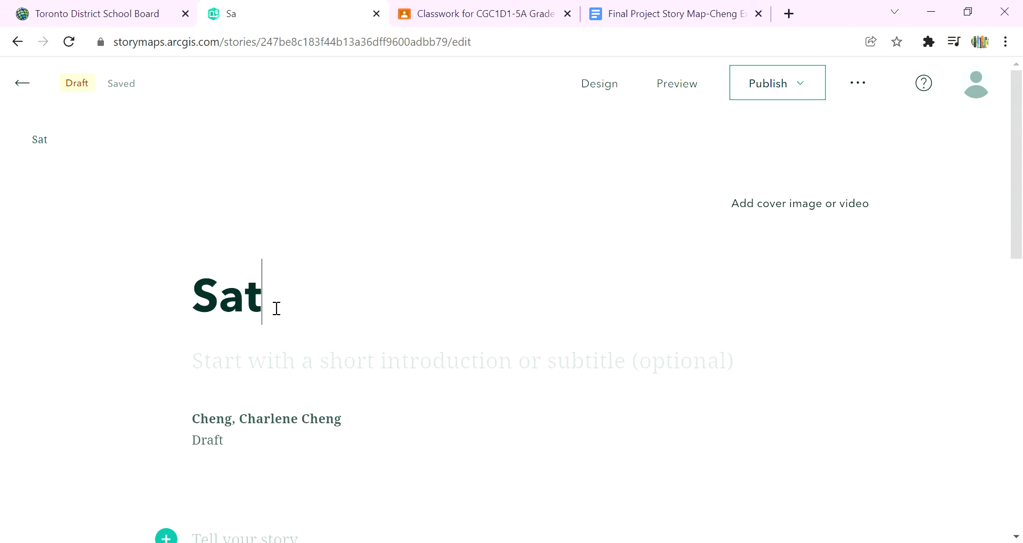
pyautogui.press('BackSpace')
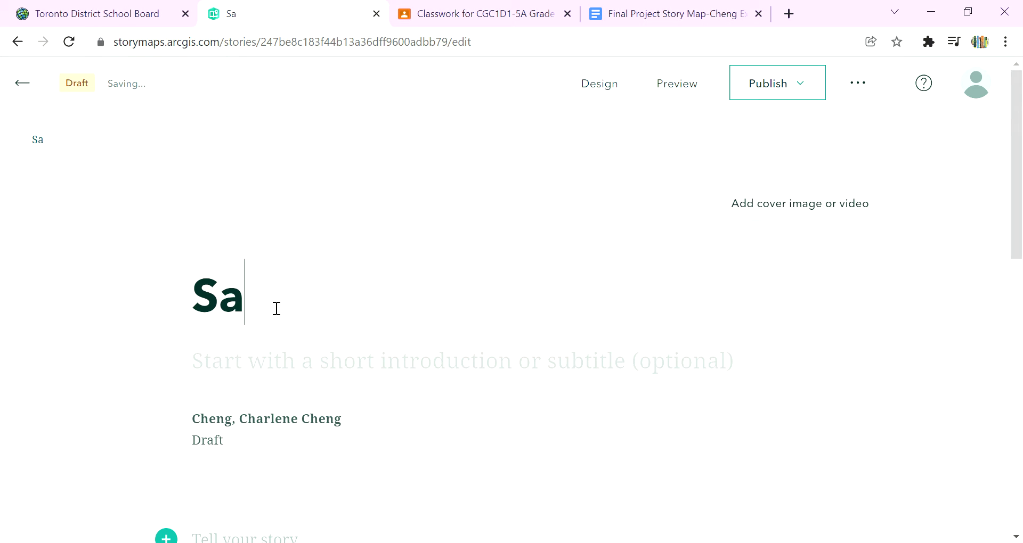
pyautogui.write('fety')
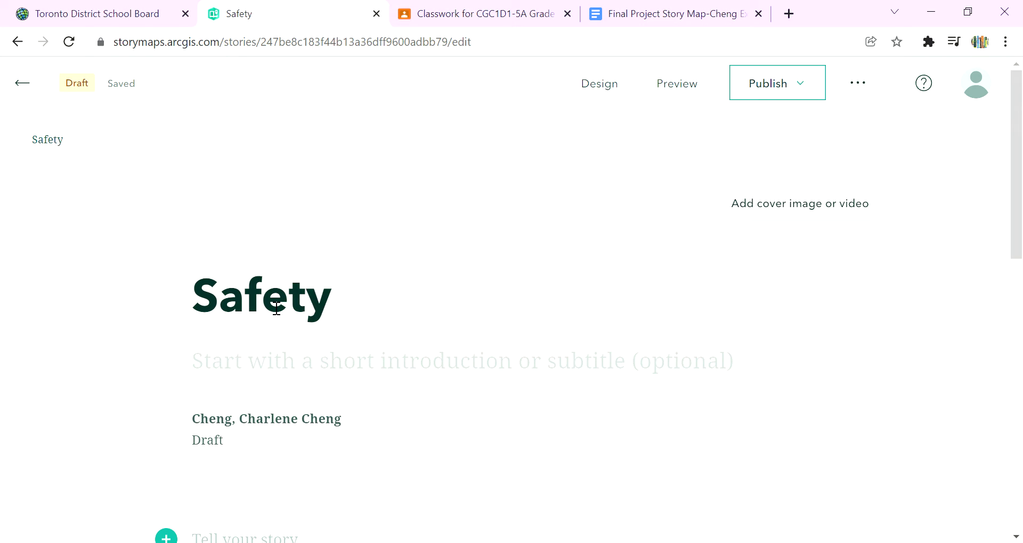
# Enter the subtitle "Is Runnymede-Bloor West Village a safe place to live in?" below the story title.
pyautogui.click(285, 370)
pyautogui.write('Is')
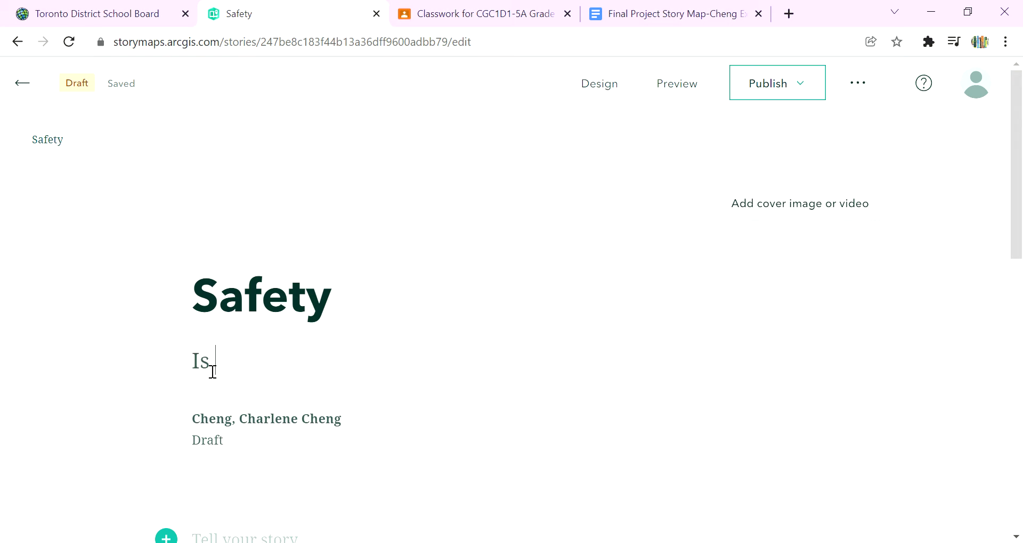
pyautogui.write(' Runnymede')
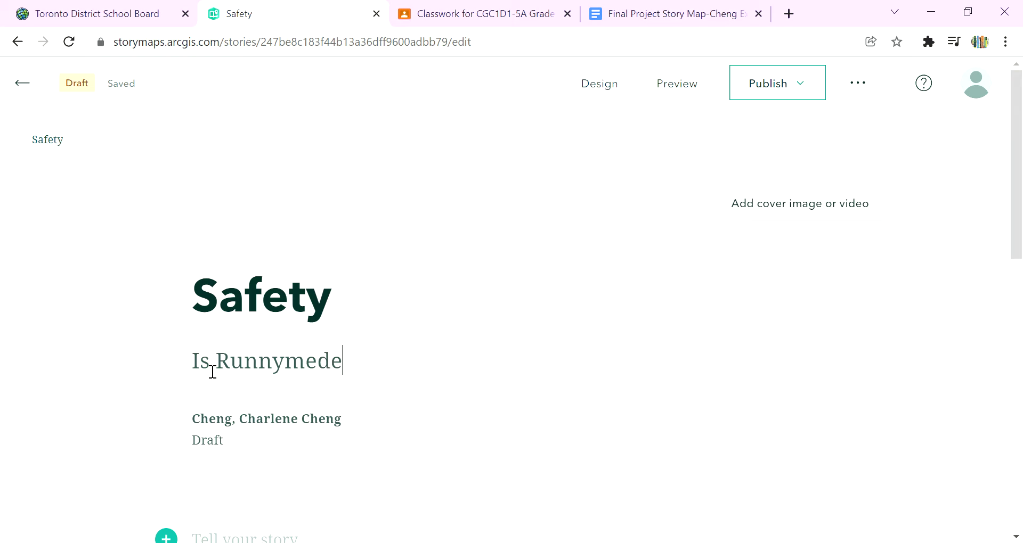
pyautogui.write('-Bloor West Vi')
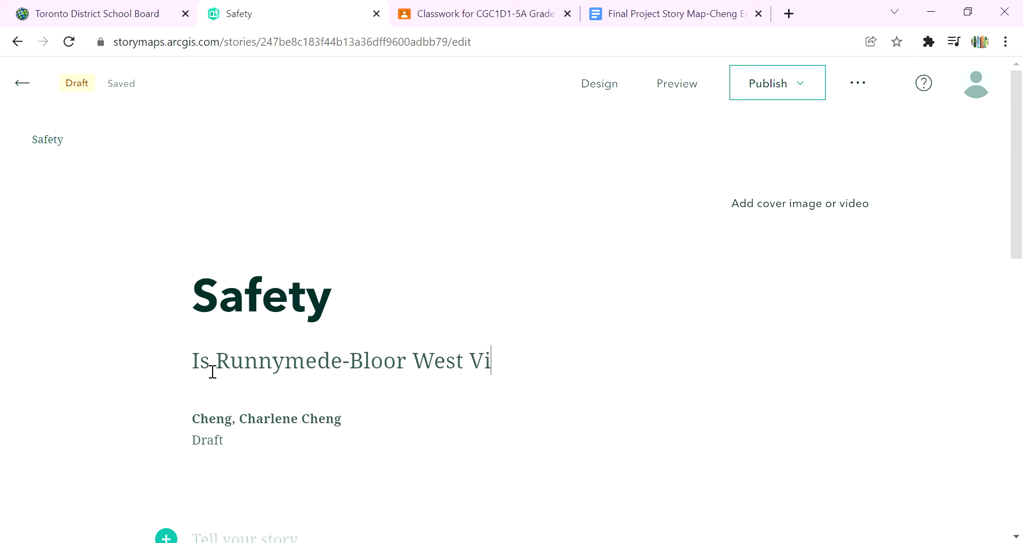
pyautogui.write('llage a sagfe')
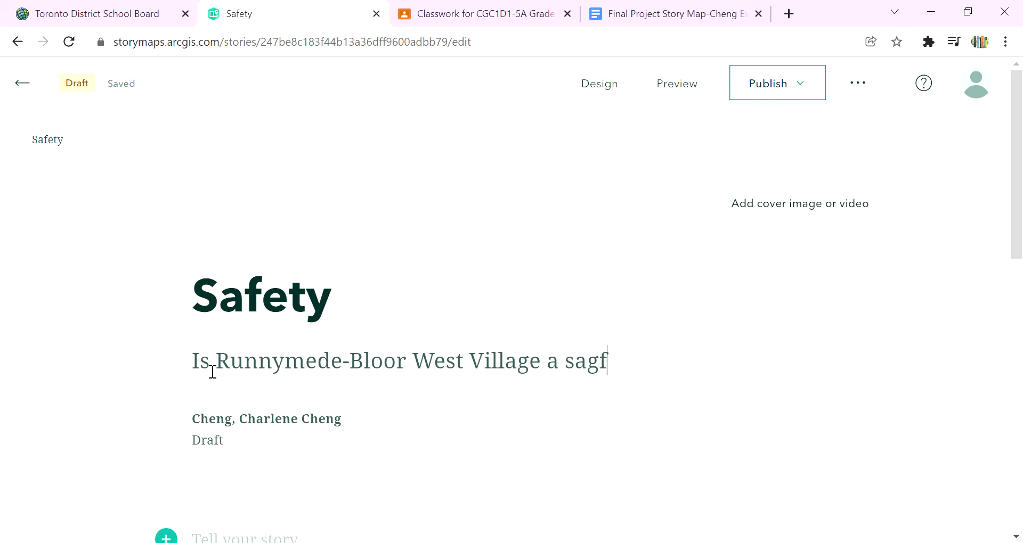
pyautogui.press('BackSpace')
pyautogui.press('BackSpace')
pyautogui.press('BackSpace')
pyautogui.write('fe place')
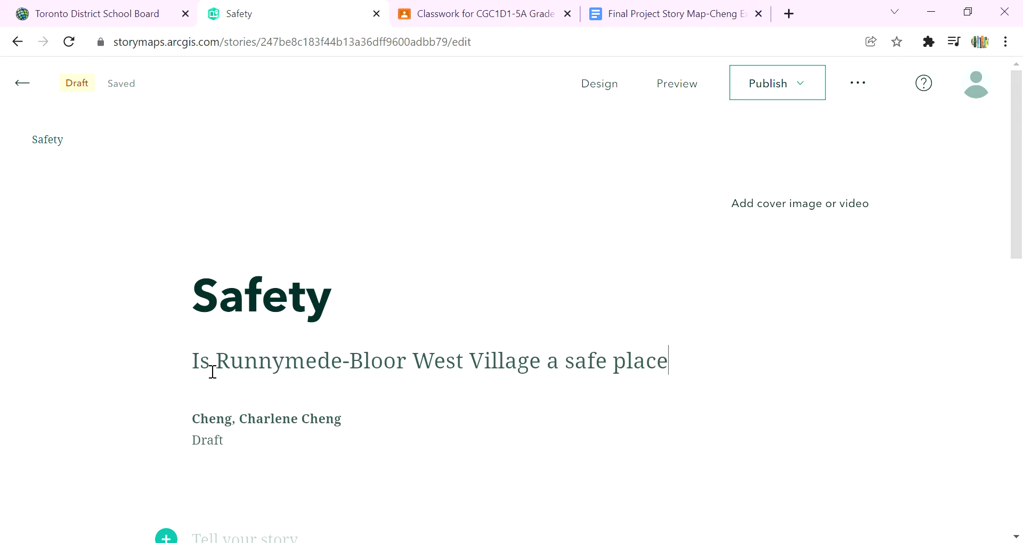
pyautogui.write(' to live in?')
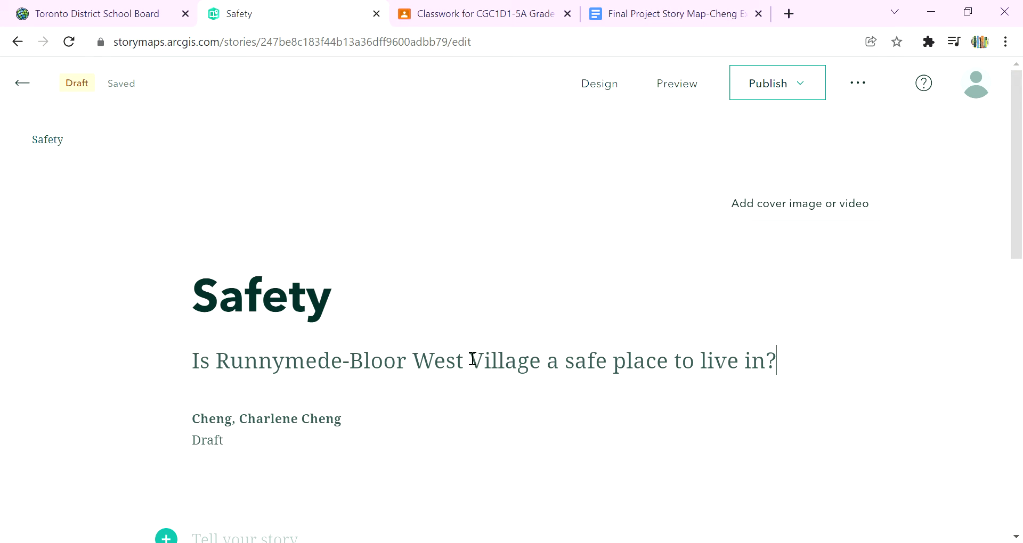
# Replace the story's byline with the author's name in last name, first name order.
pyautogui.click(243, 430)
pyautogui.moveTo(355, 427); pyautogui.dragTo(176, 414)
pyautogui.press('BackSpace')
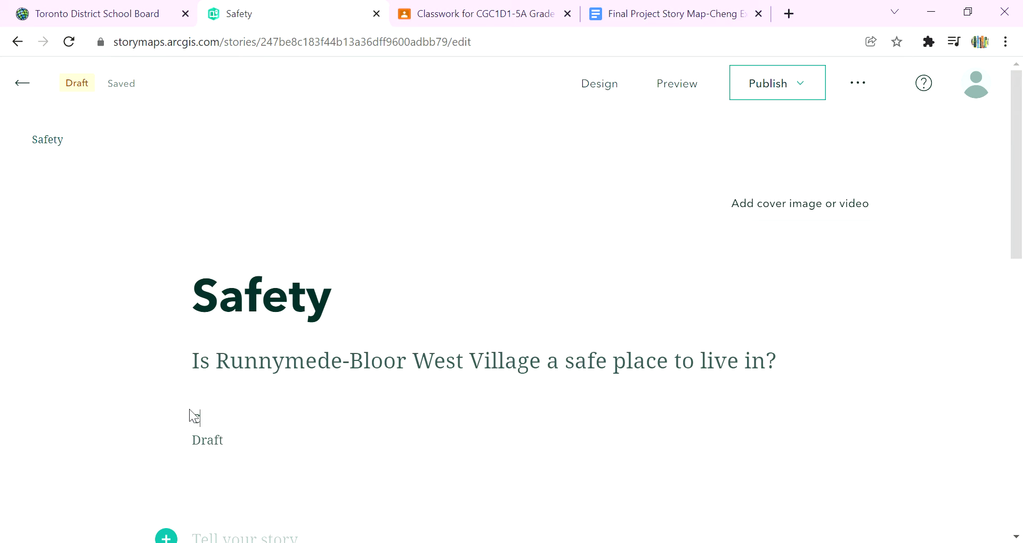
pyautogui.write('Charlene Cheng')
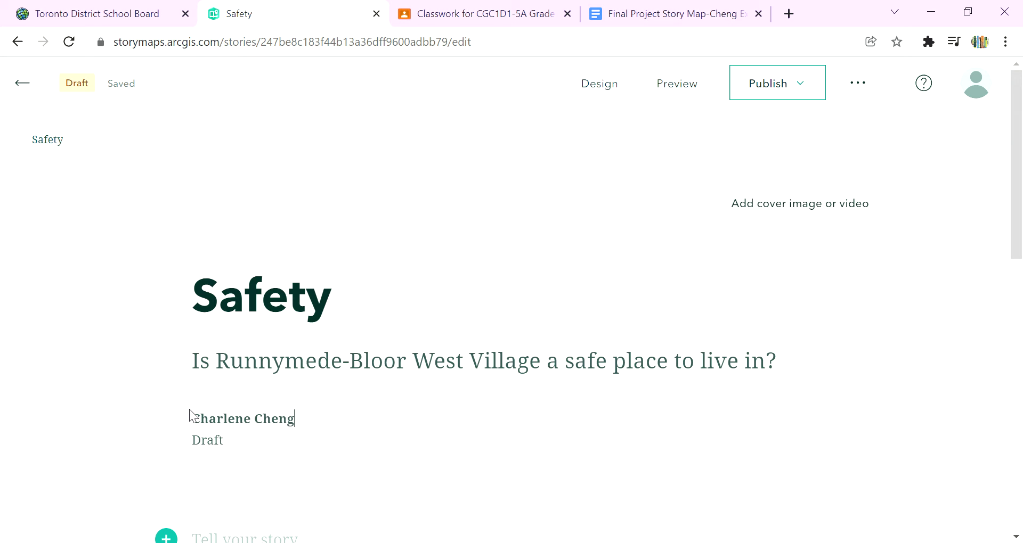
pyautogui.press('BackSpace')
pyautogui.press('BackSpace')
pyautogui.press('BackSpace')
pyautogui.press('BackSpace')
pyautogui.press('BackSpace')
pyautogui.press('BackSpace')
pyautogui.press('BackSpace')
pyautogui.press('BackSpace')
pyautogui.press('BackSpace')
pyautogui.press('BackSpace')
pyautogui.press('BackSpace')
pyautogui.press('BackSpace')
pyautogui.write('en')
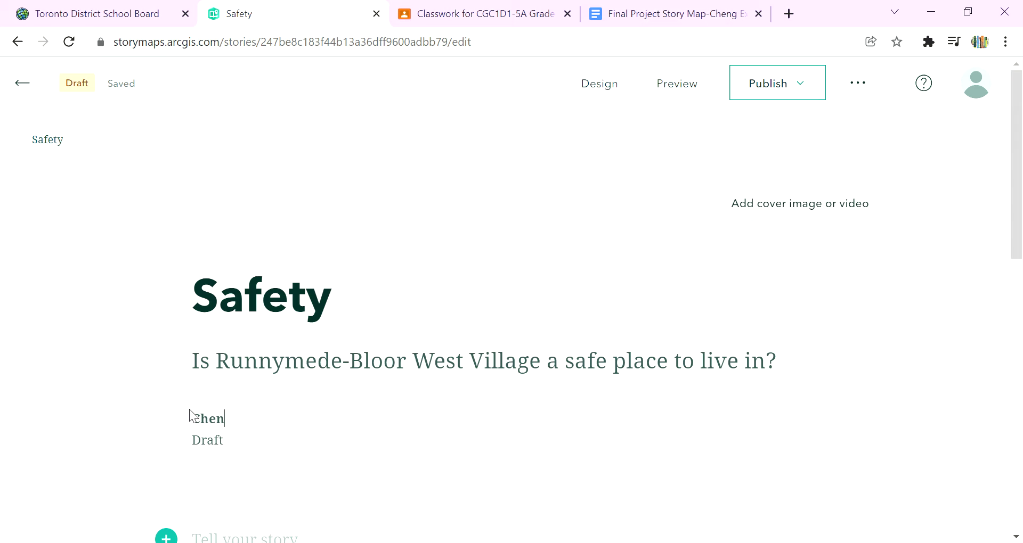
pyautogui.write('g, Charlene')
# Examine the basic and media content block types that can be added to the story body.
pyautogui.scroll(-3, 256, 482)
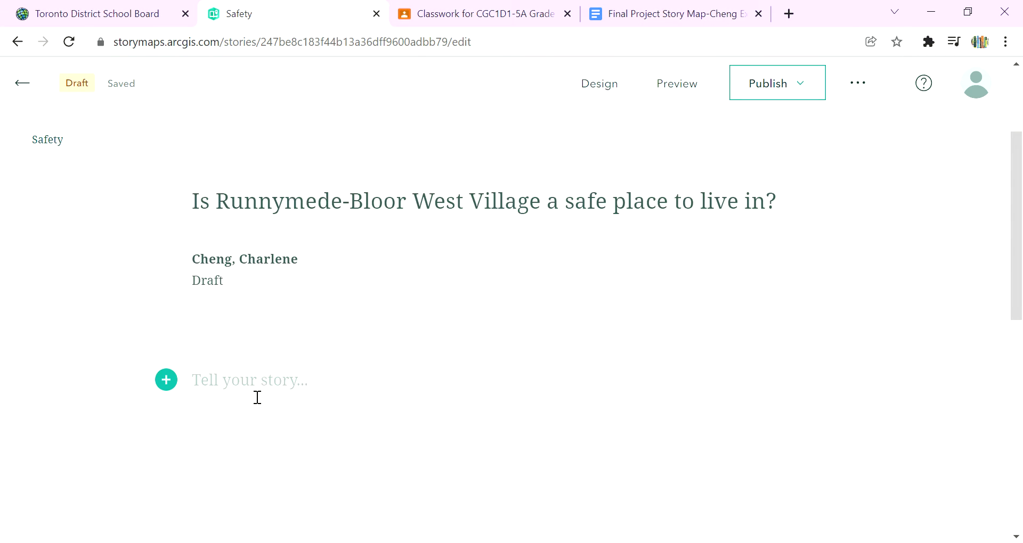
pyautogui.scroll(2, 356, 190)
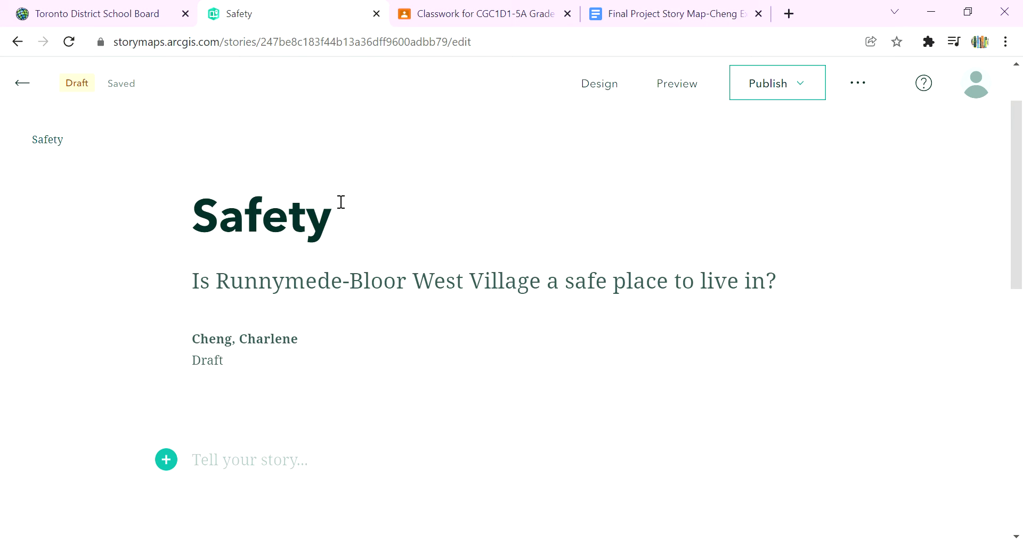
pyautogui.scroll(-2, 347, 206)
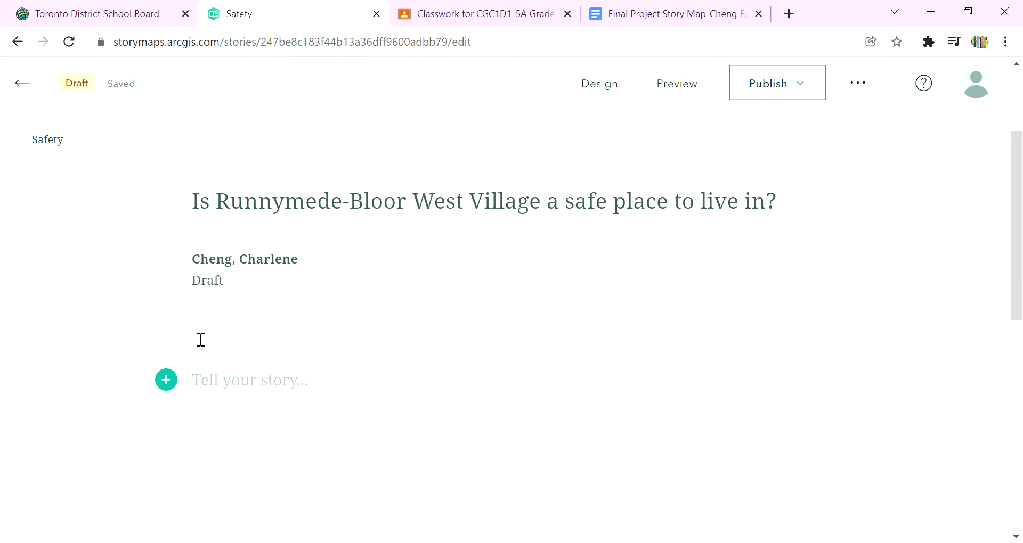
pyautogui.click(174, 389)
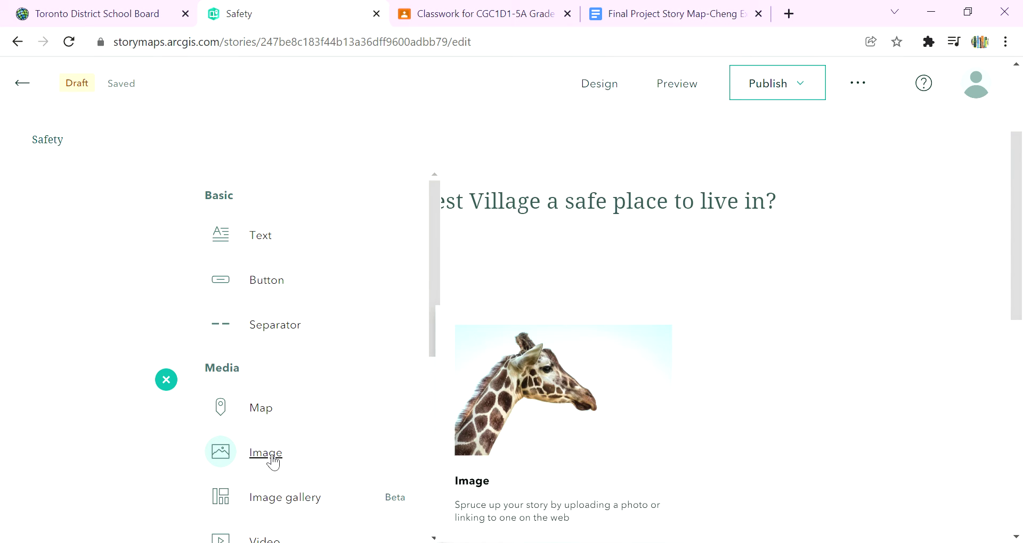
pyautogui.scroll(-2, 273, 459)
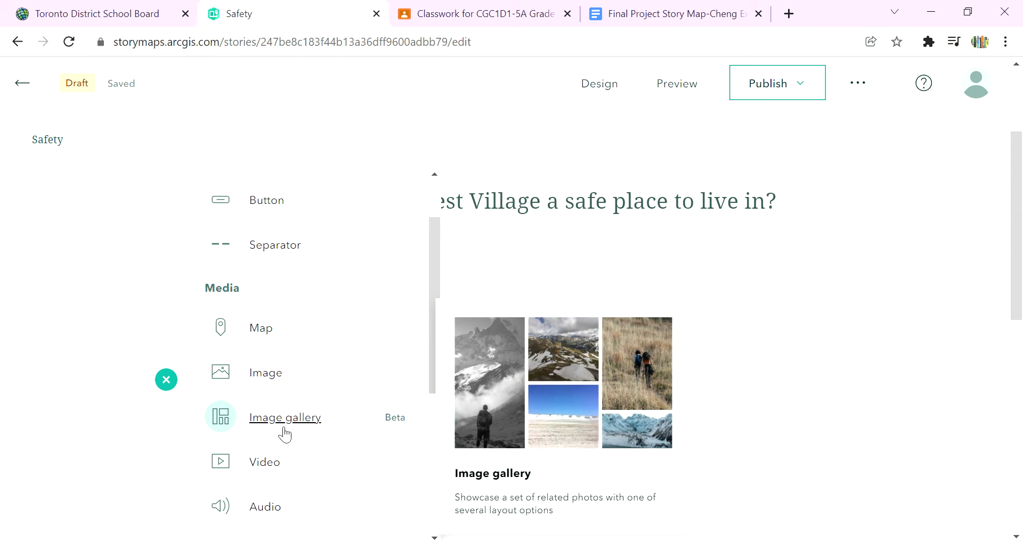
pyautogui.scroll(-2, 284, 434)
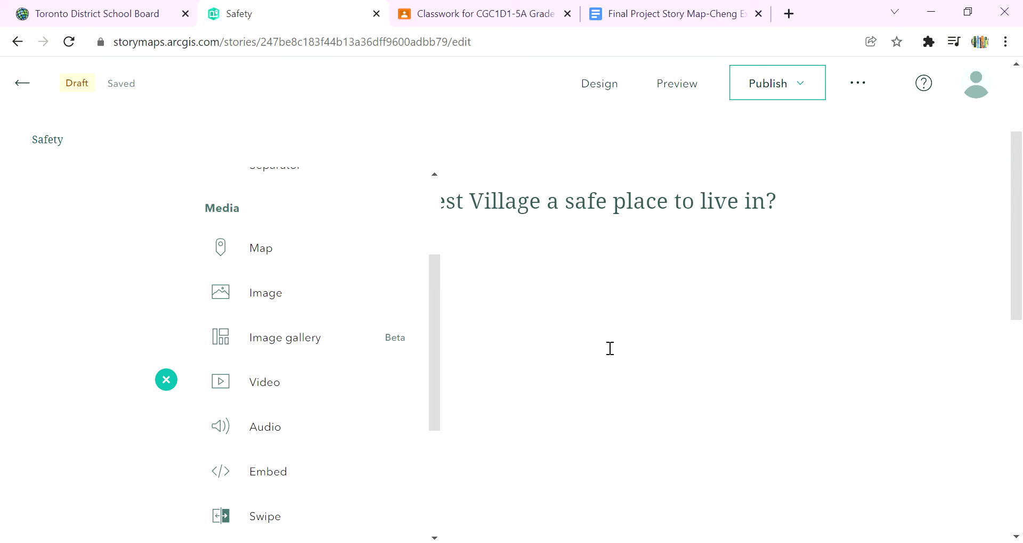
pyautogui.scroll(3, 603, 353)
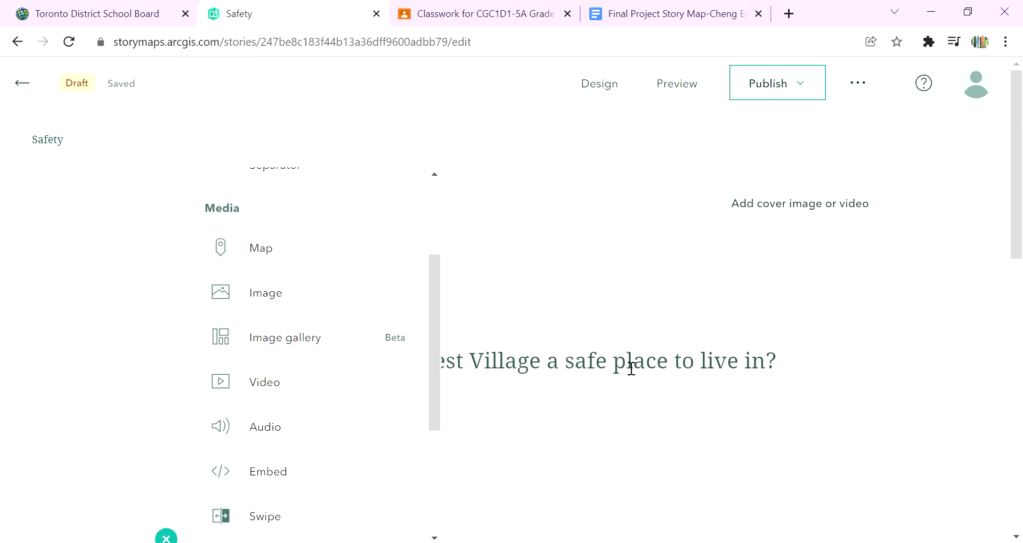
pyautogui.click(568, 321)
pyautogui.scroll(-3, 269, 320)
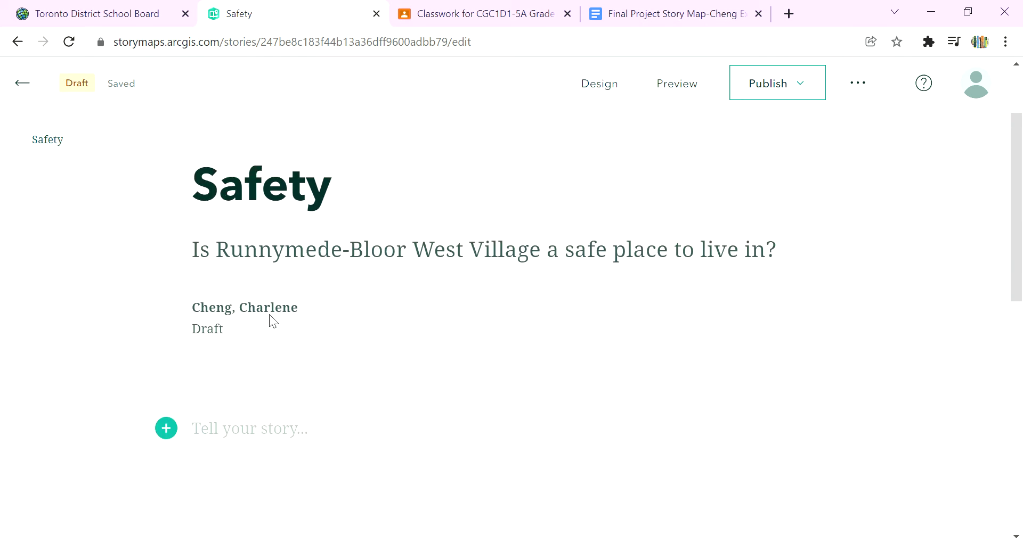
# Add a text block below the byline and format it as a Heading.
pyautogui.scroll(2, 269, 320)
pyautogui.scroll(-2, 280, 329)
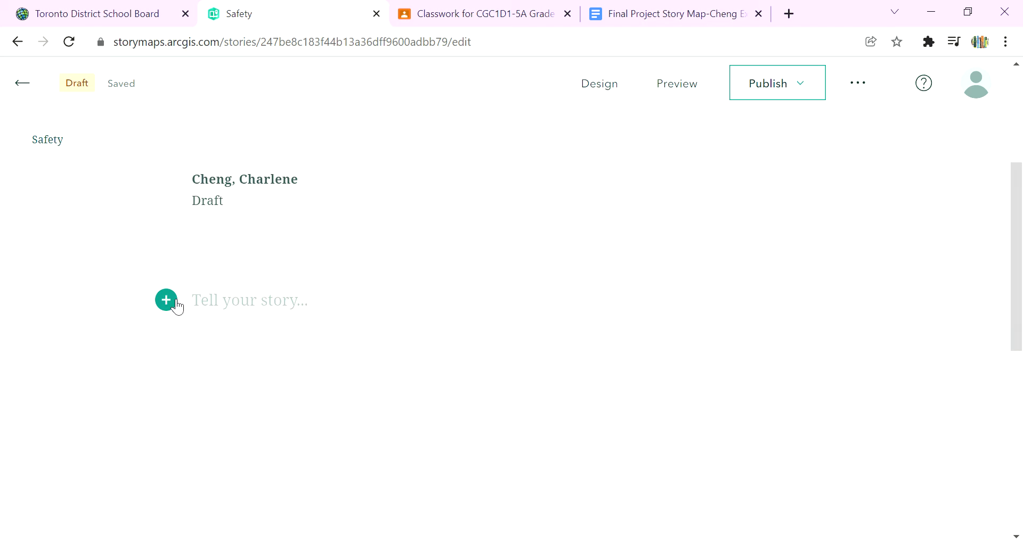
pyautogui.click(173, 310)
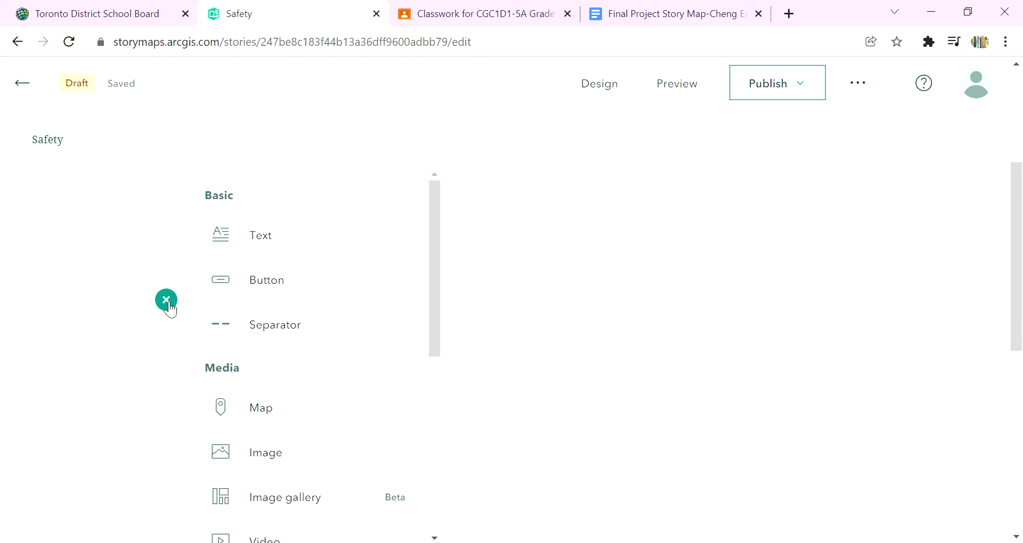
pyautogui.click(264, 238)
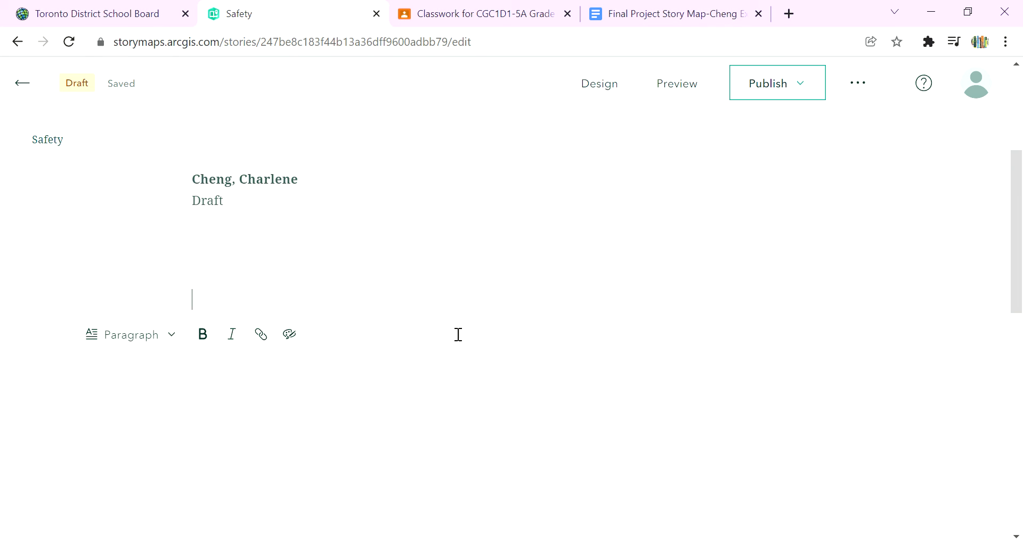
pyautogui.click(176, 340)
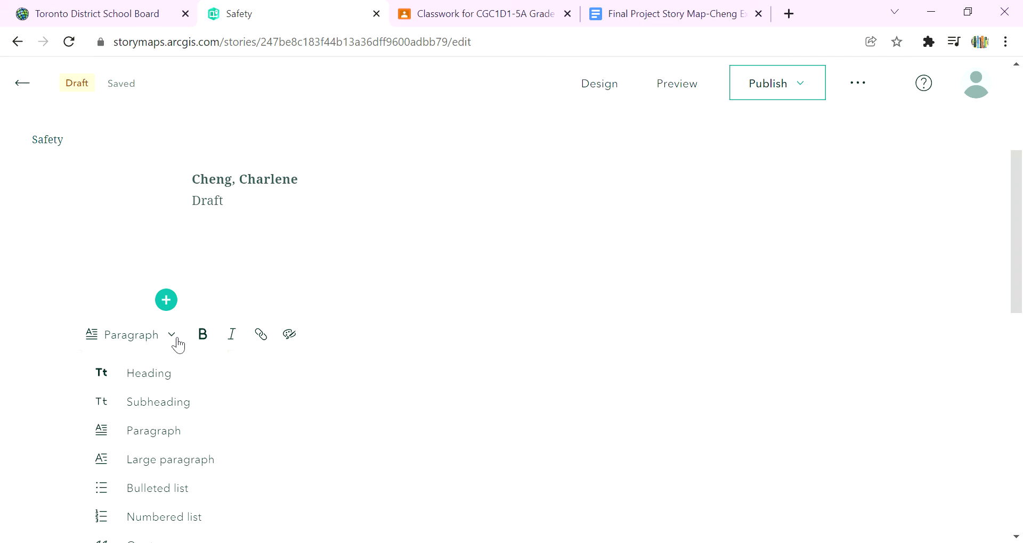
pyautogui.click(163, 380)
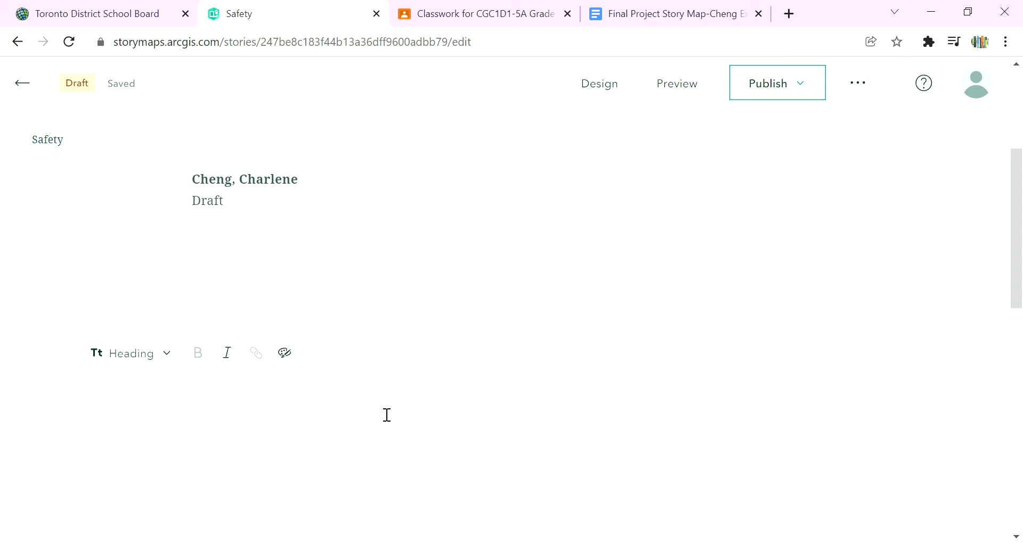
# Enter "Statement of Purpose" as the text of the new heading.
pyautogui.write('Statement opf')
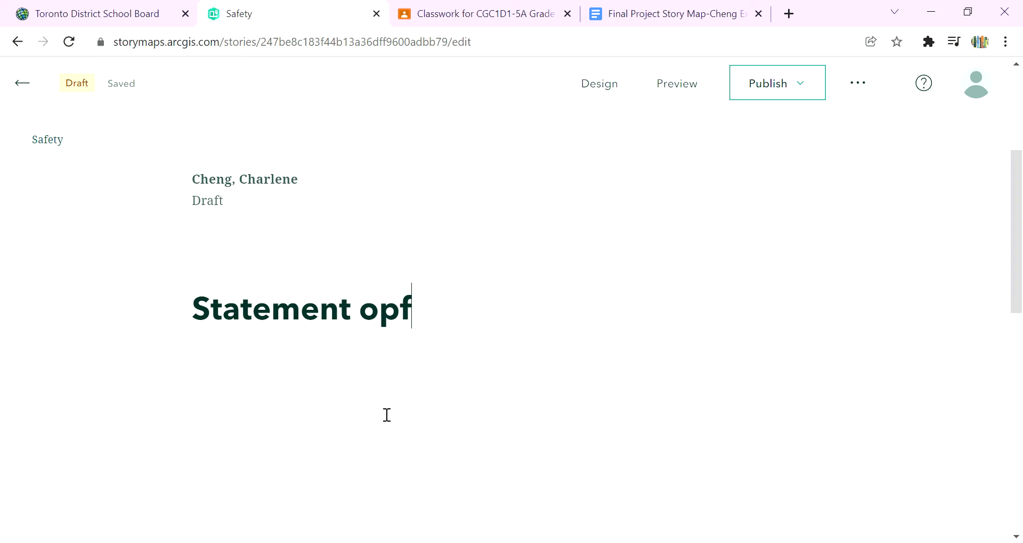
pyautogui.press('BackSpace')
pyautogui.press('BackSpace')
pyautogui.write('f ')
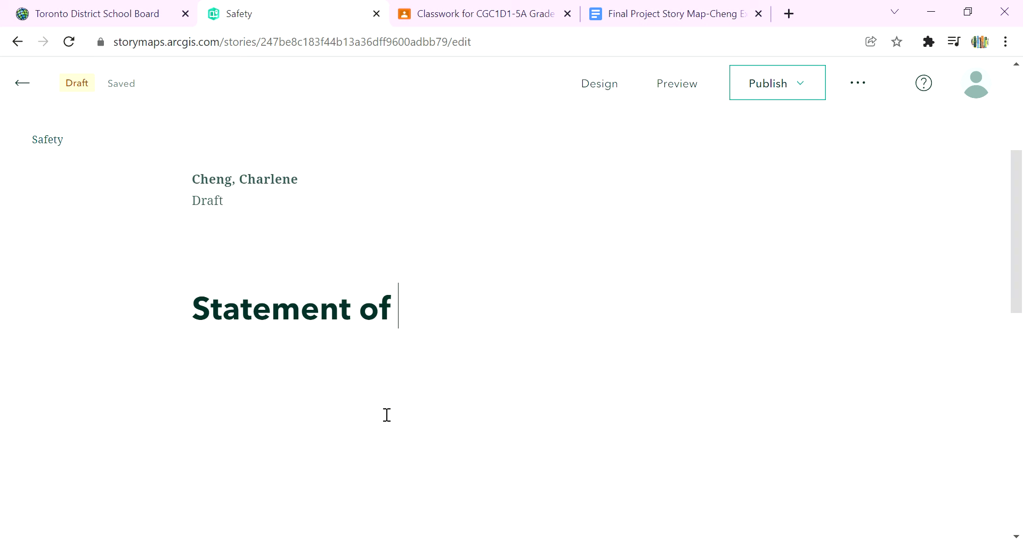
pyautogui.write('Purpose')
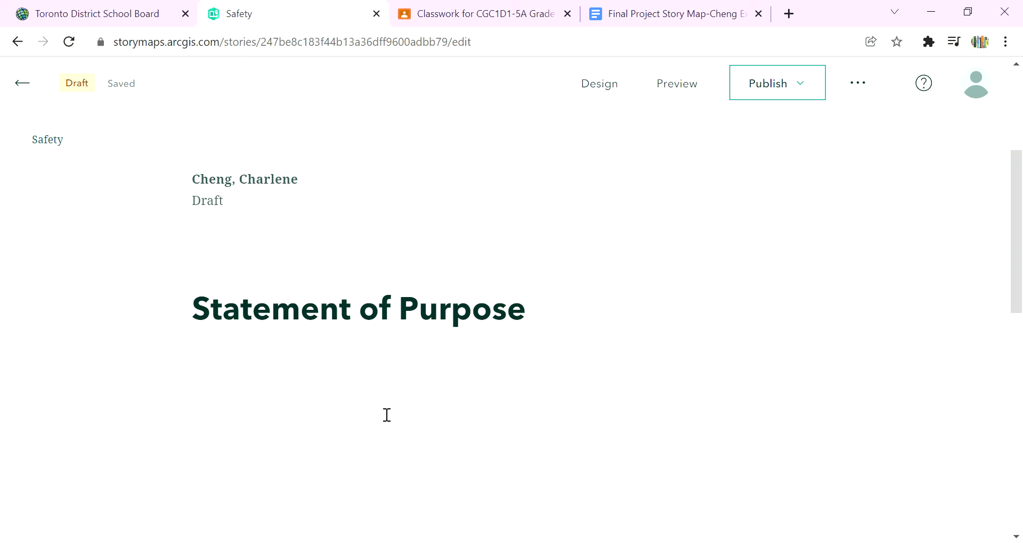
# Start a new line below the "Statement of Purpose" heading and examine the text styles available for the heading.
pyautogui.press('Return')
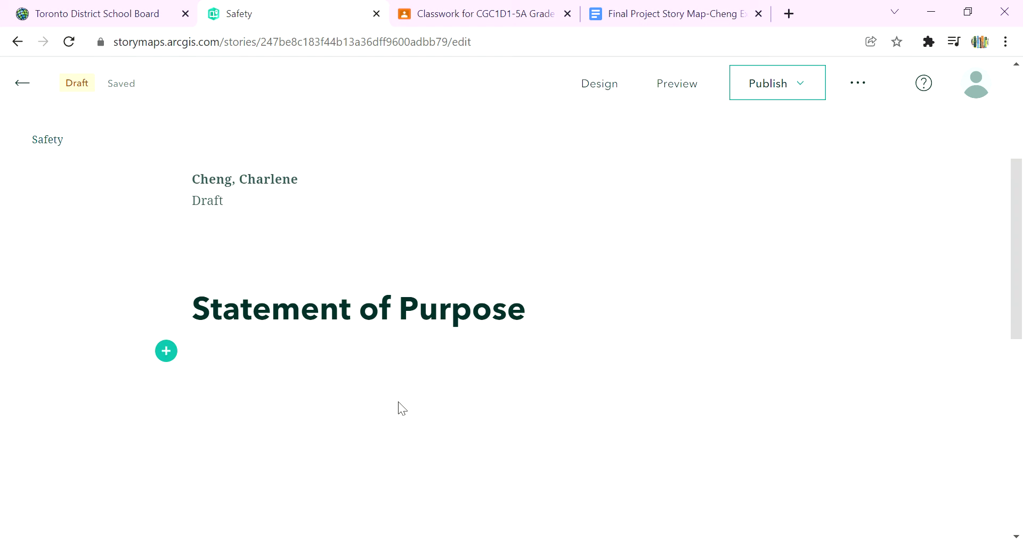
pyautogui.click(350, 308)
pyautogui.click(211, 315)
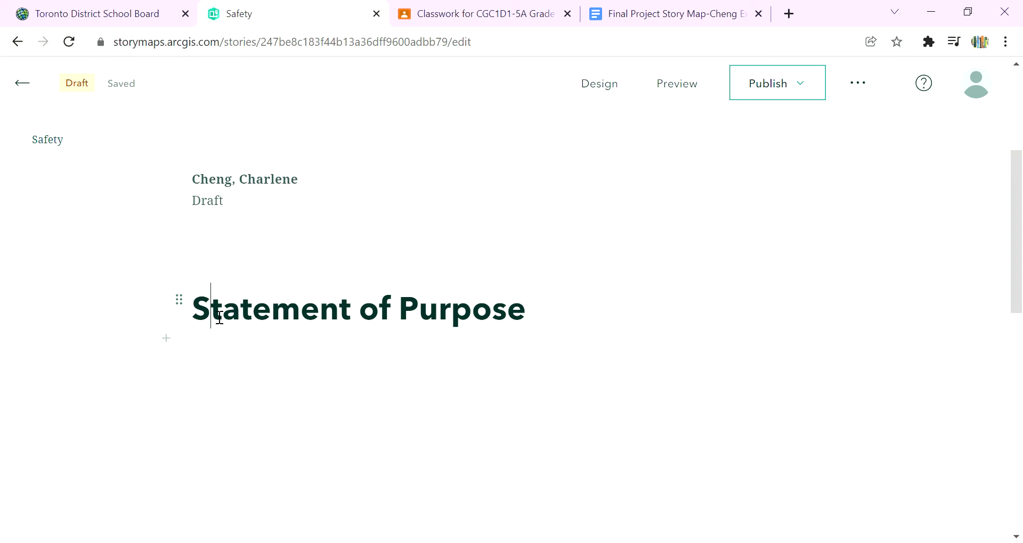
pyautogui.click(227, 321)
pyautogui.click(309, 319)
pyautogui.moveTo(547, 319); pyautogui.dragTo(205, 312)
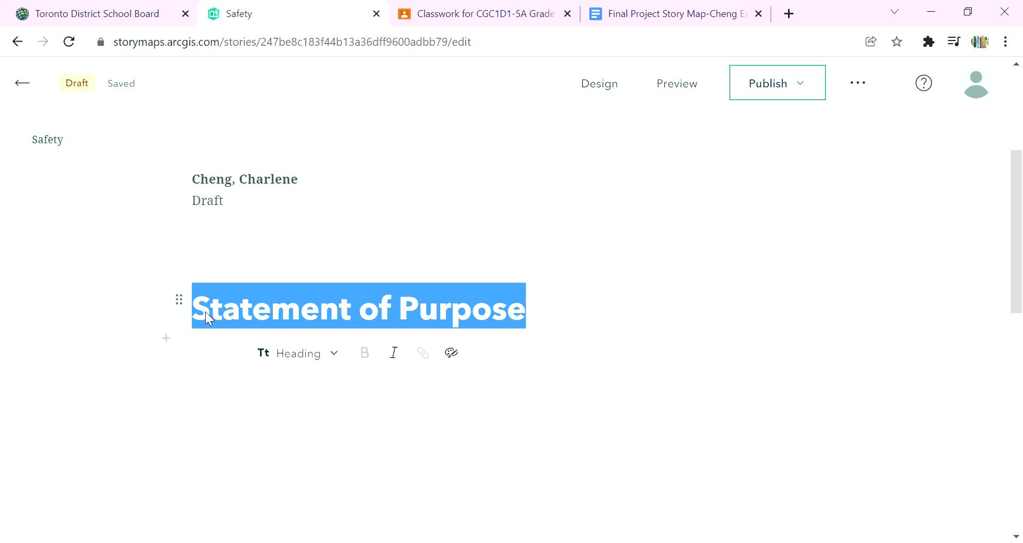
pyautogui.click(336, 355)
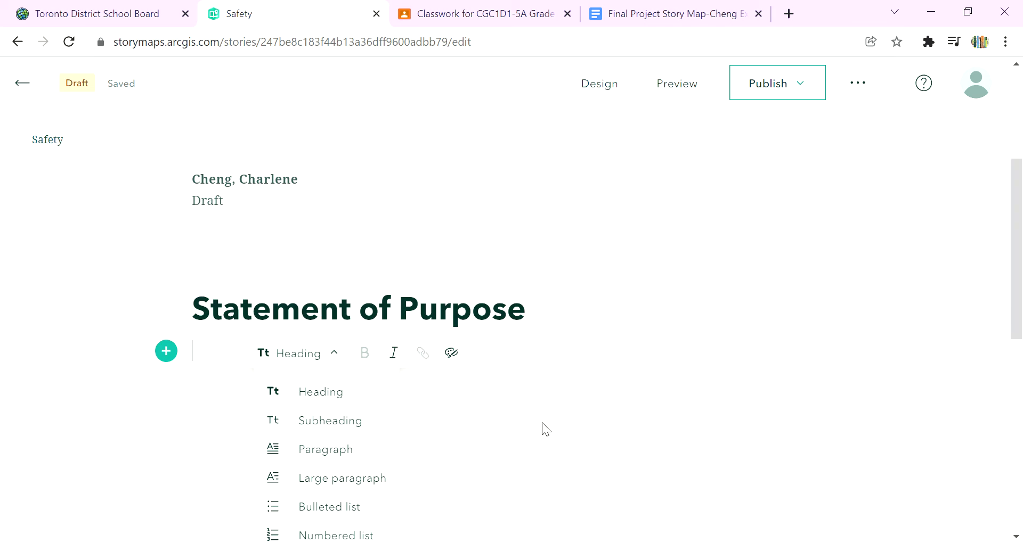
pyautogui.press('Escape')
# Add a paragraph text block directly below the "Statement of Purpose" heading.
pyautogui.click(210, 388)
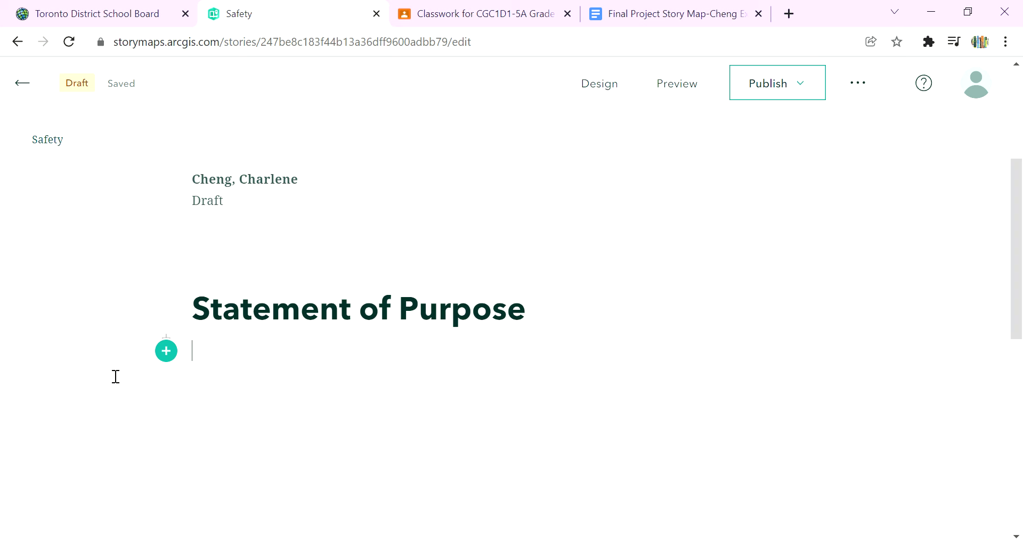
pyautogui.click(168, 352)
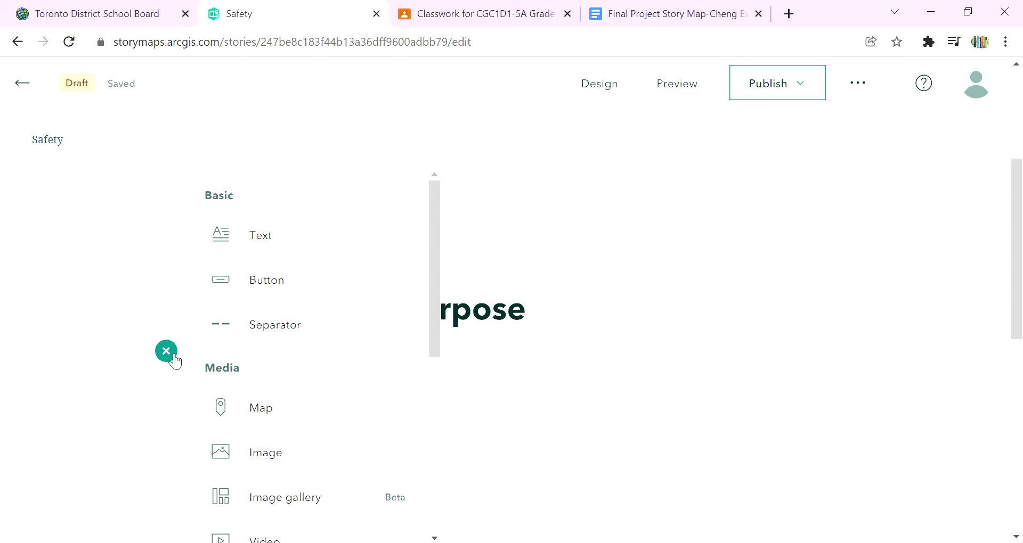
pyautogui.click(271, 246)
# Copy the Statement of Purpose answer from the Google Docs project document and paste it into the story's new paragraph block.
pyautogui.click(709, 19)
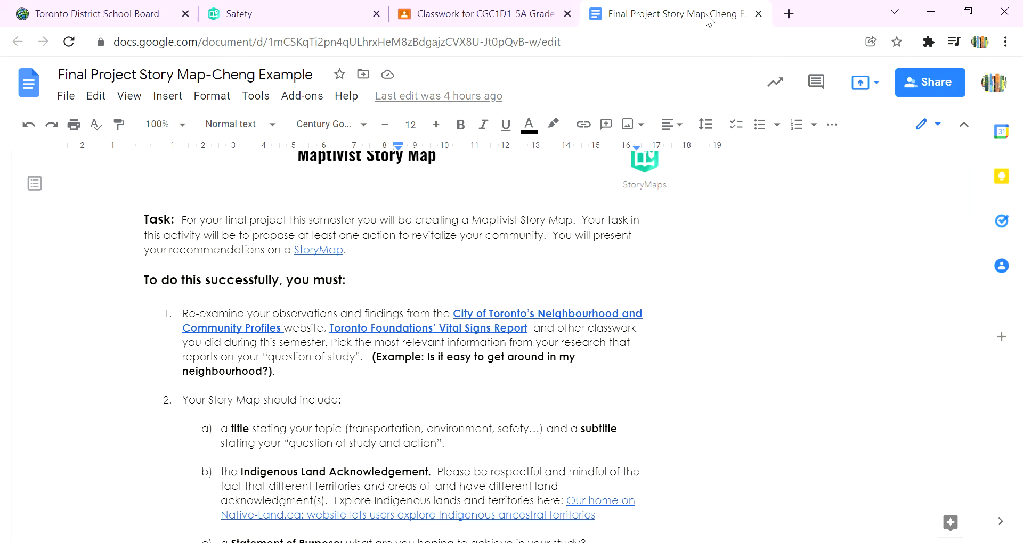
pyautogui.scroll(-15, 390, 369)
pyautogui.scroll(3, 411, 368)
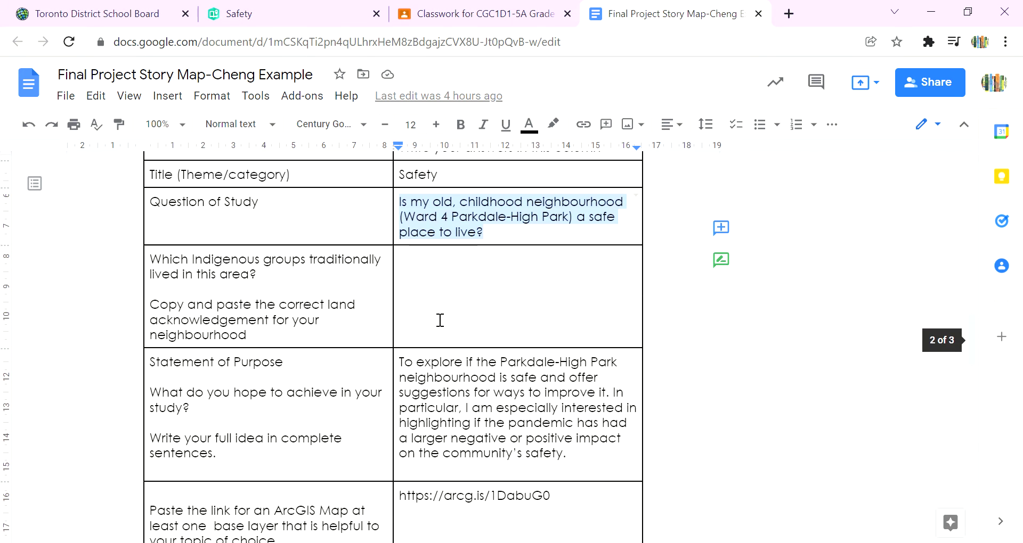
pyautogui.moveTo(411, 369); pyautogui.dragTo(575, 461)
pyautogui.hotkey('ctrl', 'c')
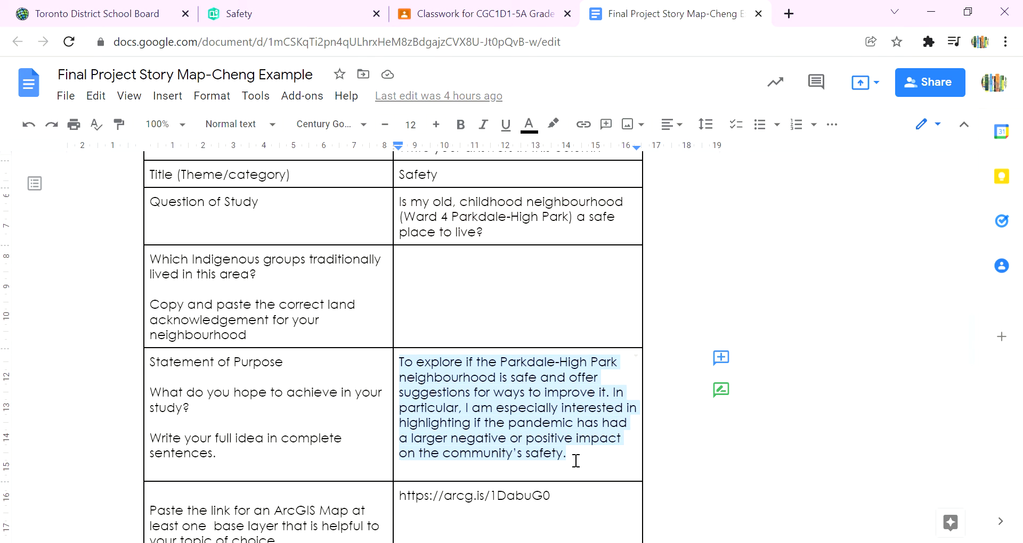
pyautogui.rightClick(529, 424)
pyautogui.click(551, 145)
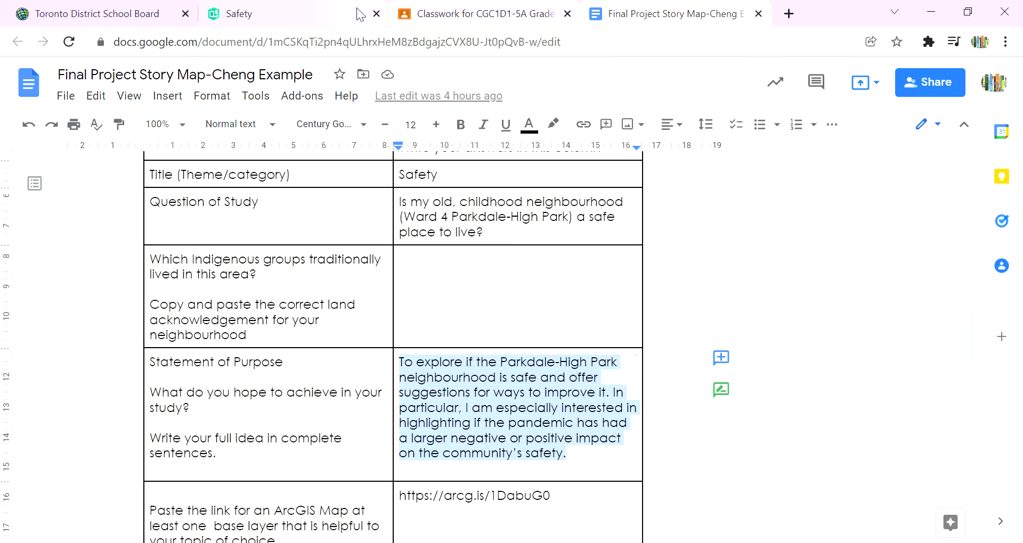
pyautogui.click(334, 12)
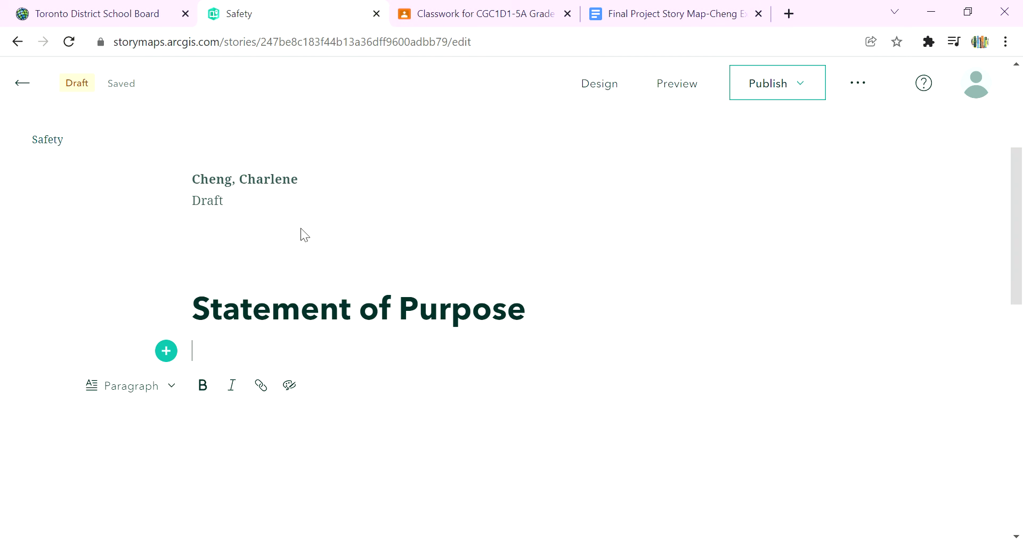
pyautogui.hotkey('ctrl', 'v')
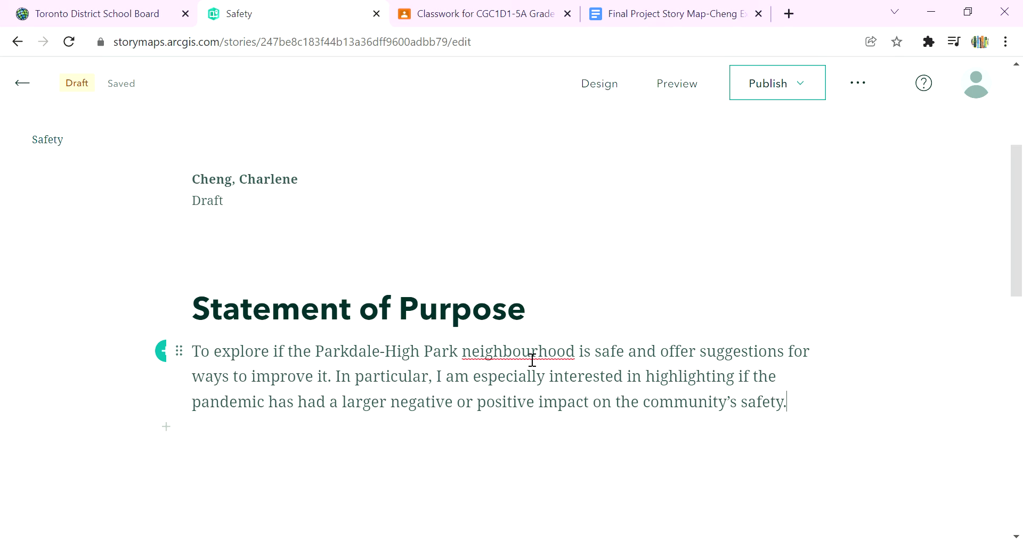
# Examine the formatting options for the word "neighbourhood" in the Statement of Purpose paragraph.
pyautogui.doubleClick(516, 356)
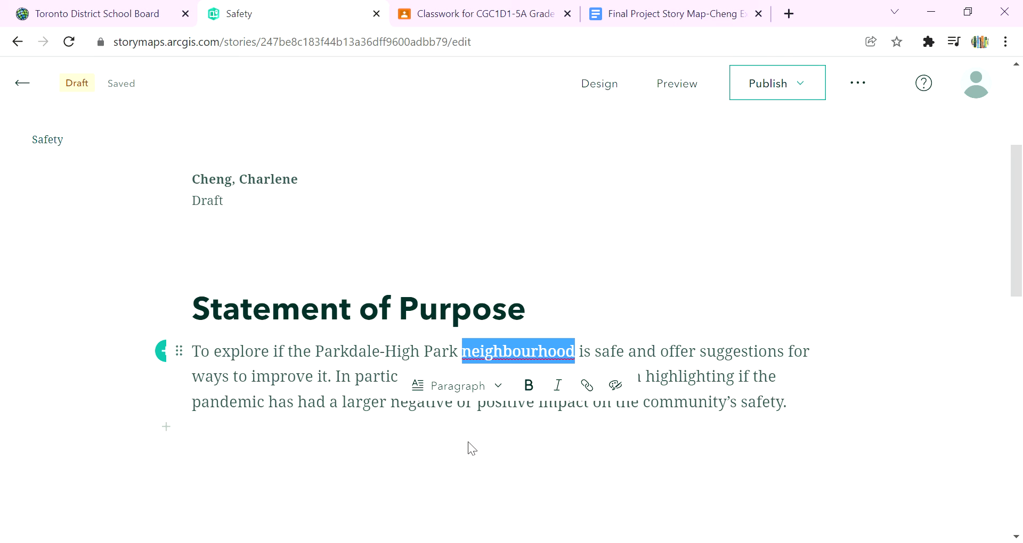
pyautogui.click(576, 405)
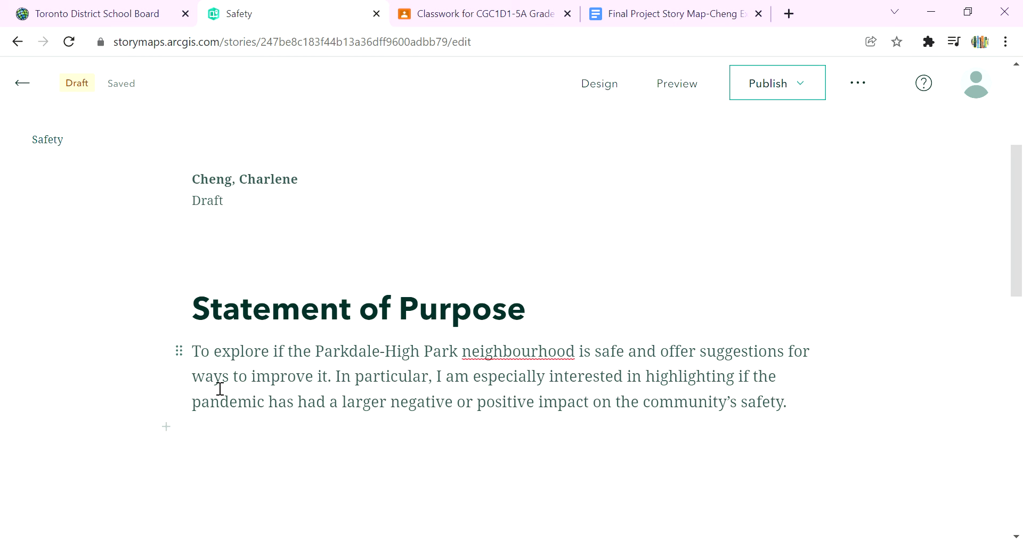
pyautogui.doubleClick(509, 356)
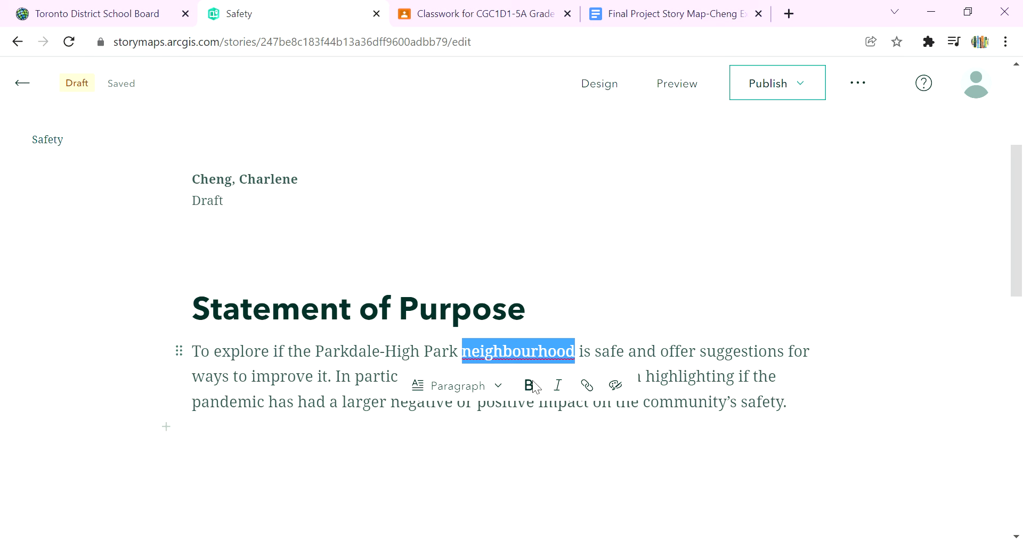
pyautogui.click(548, 448)
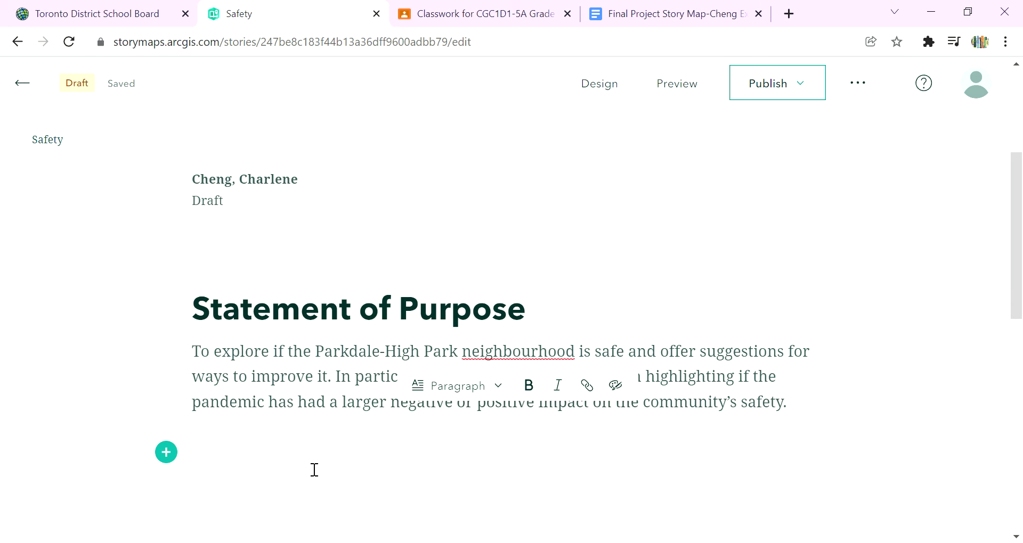
# Insert a blank line between the "Statement of Purpose" heading and its paragraph.
pyautogui.scroll(-2, 508, 349)
pyautogui.click(570, 250)
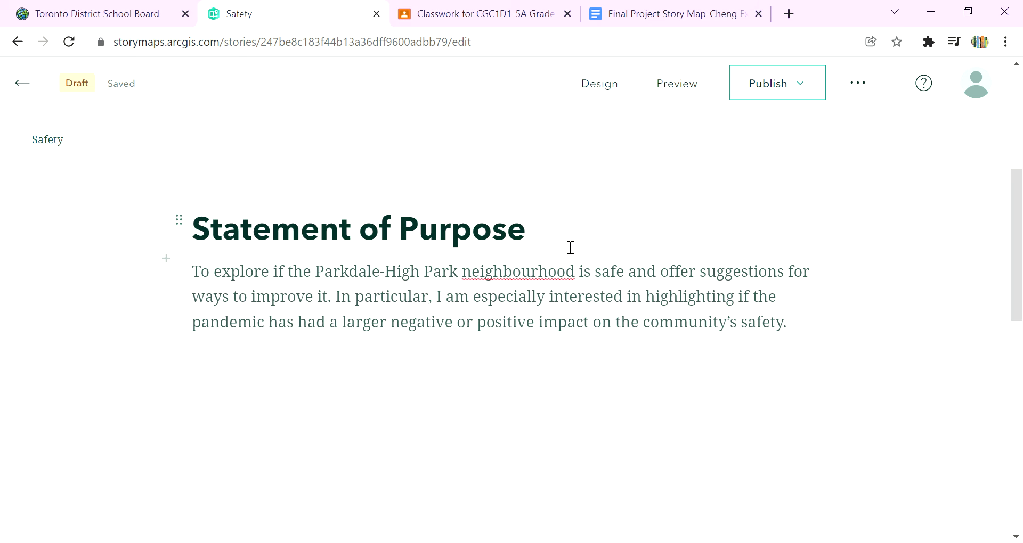
pyautogui.press('Return')
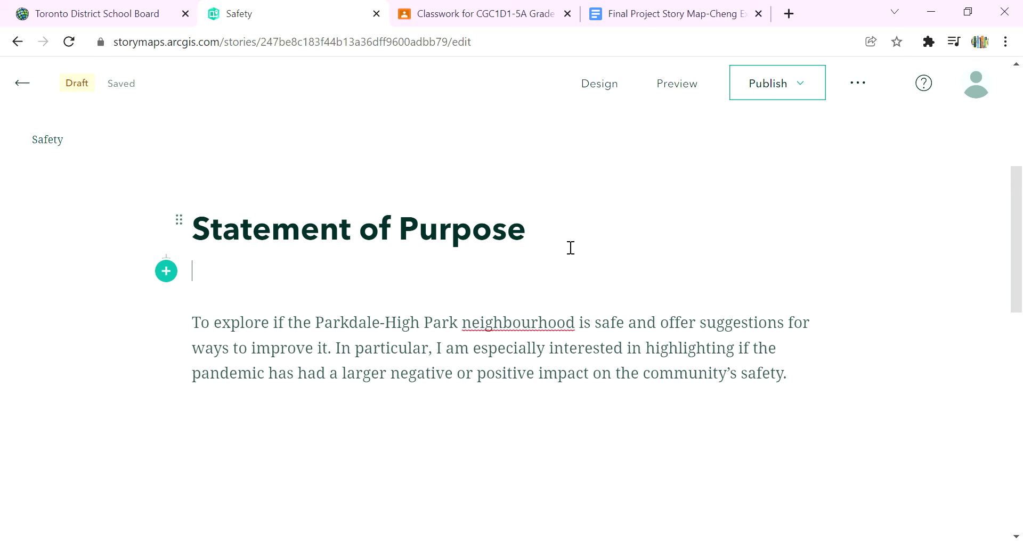
pyautogui.click(357, 445)
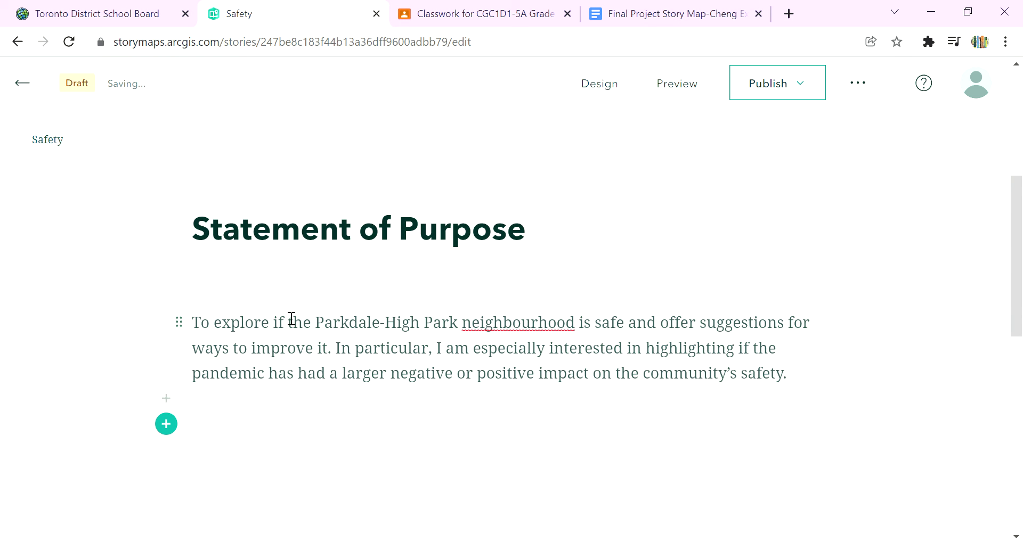
# Review the story's title, subtitle, byline and Statement of Purpose section.
pyautogui.scroll(-3, 130, 399)
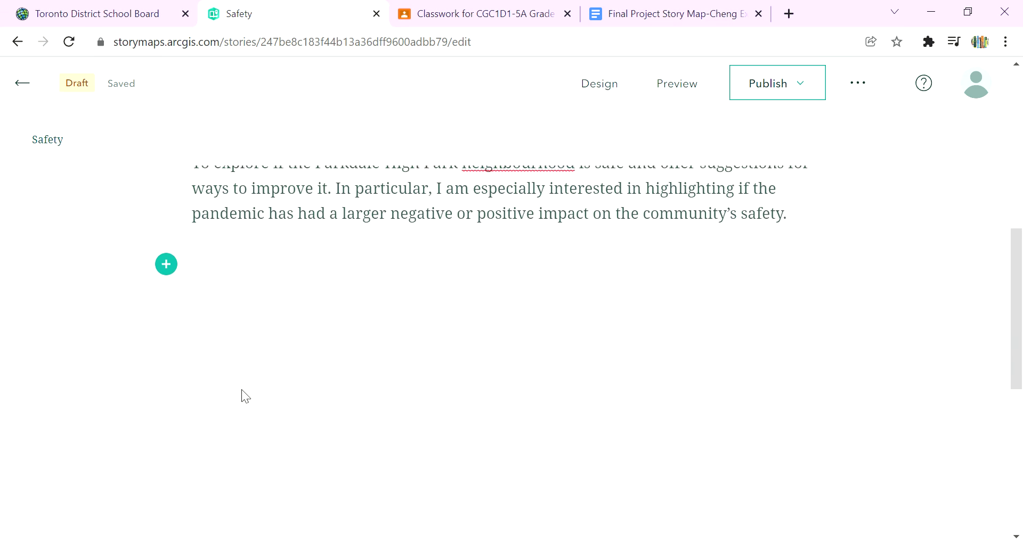
pyautogui.scroll(8, 241, 394)
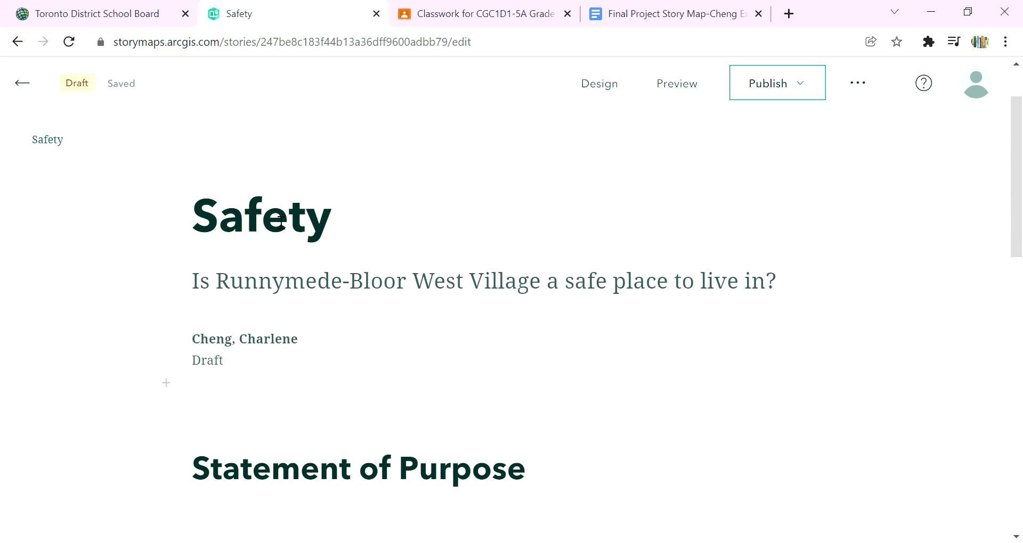
pyautogui.scroll(-3, 312, 268)
pyautogui.scroll(2, 240, 206)
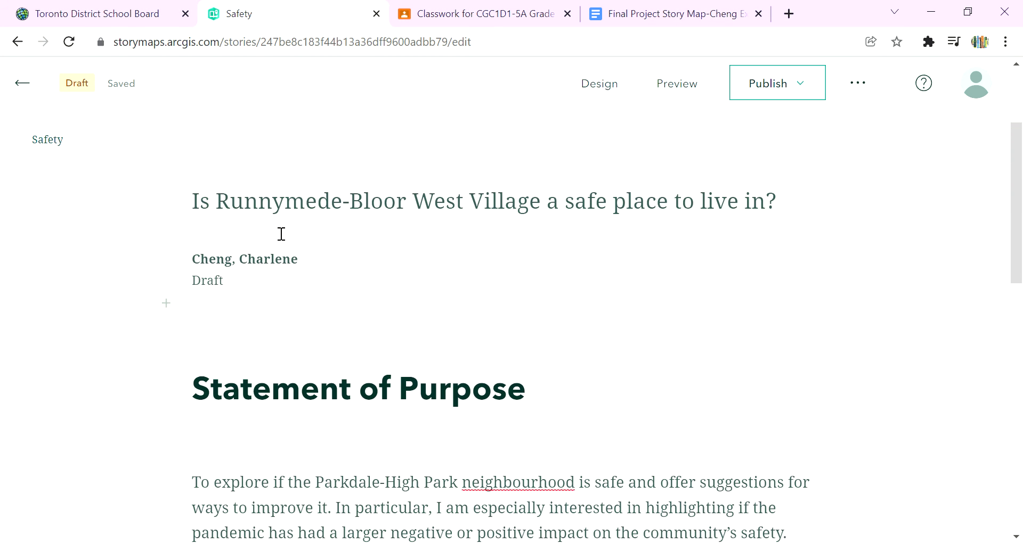
pyautogui.scroll(-3, 345, 326)
pyautogui.scroll(3, 336, 346)
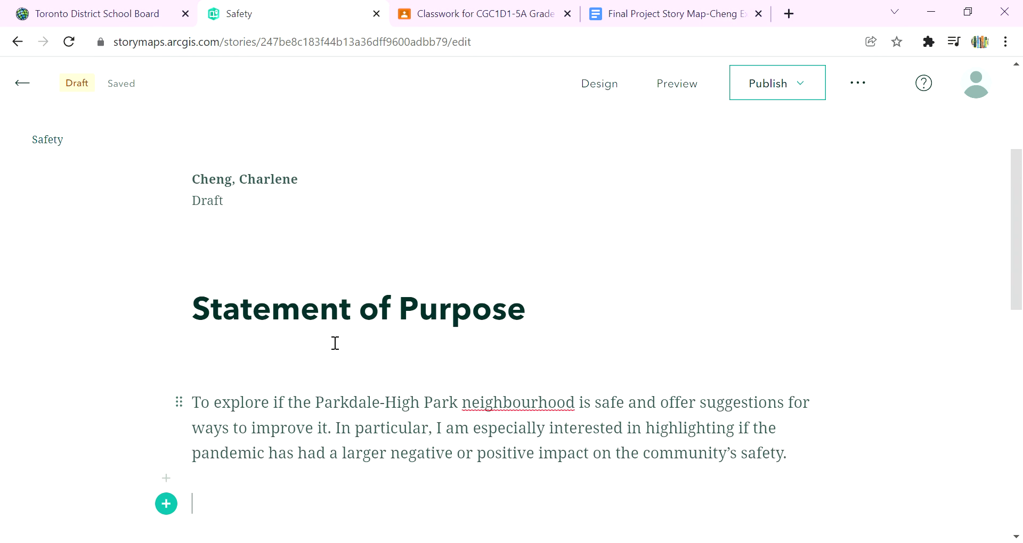
pyautogui.scroll(2, 341, 341)
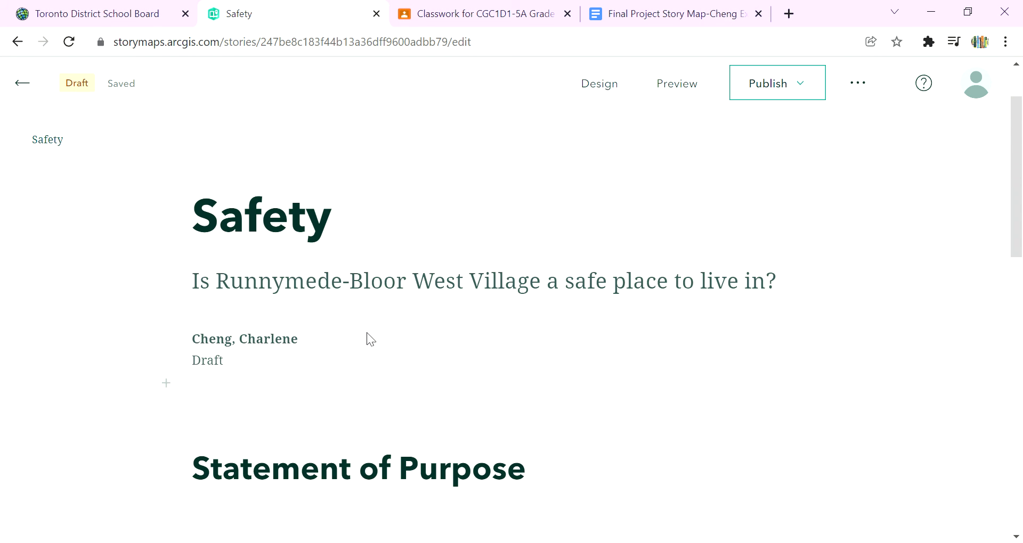
pyautogui.scroll(-6, 375, 341)
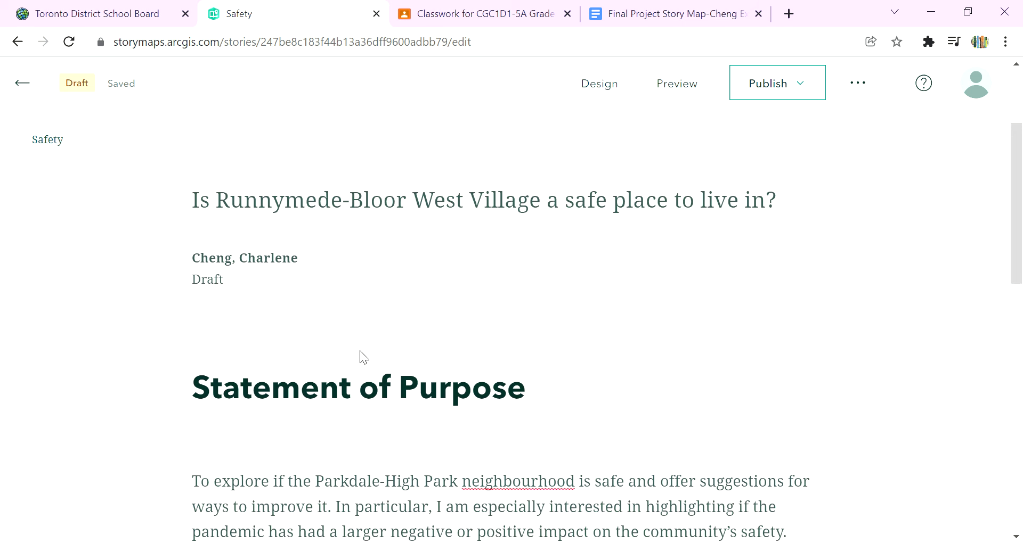
pyautogui.scroll(4, 365, 357)
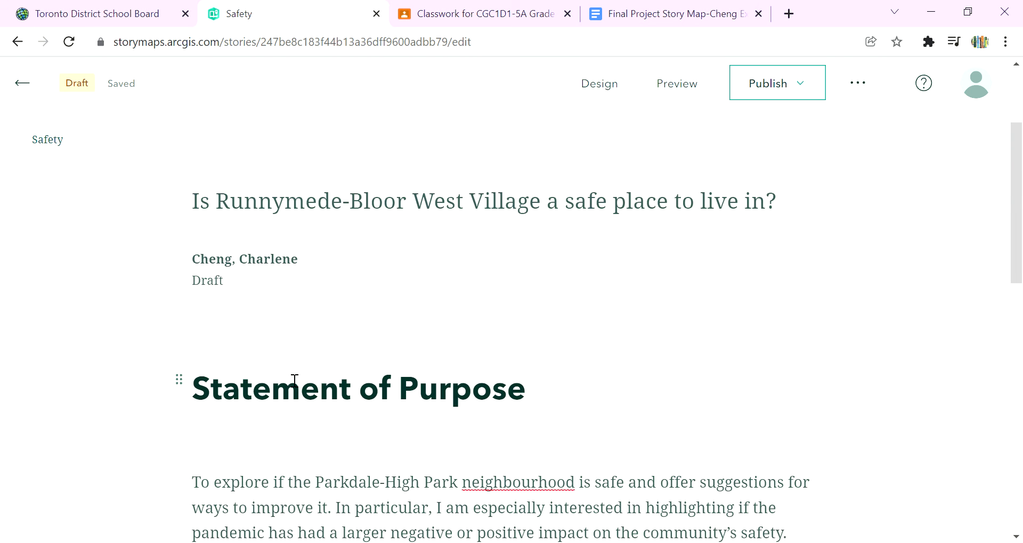
pyautogui.scroll(-3, 292, 386)
pyautogui.click(169, 426)
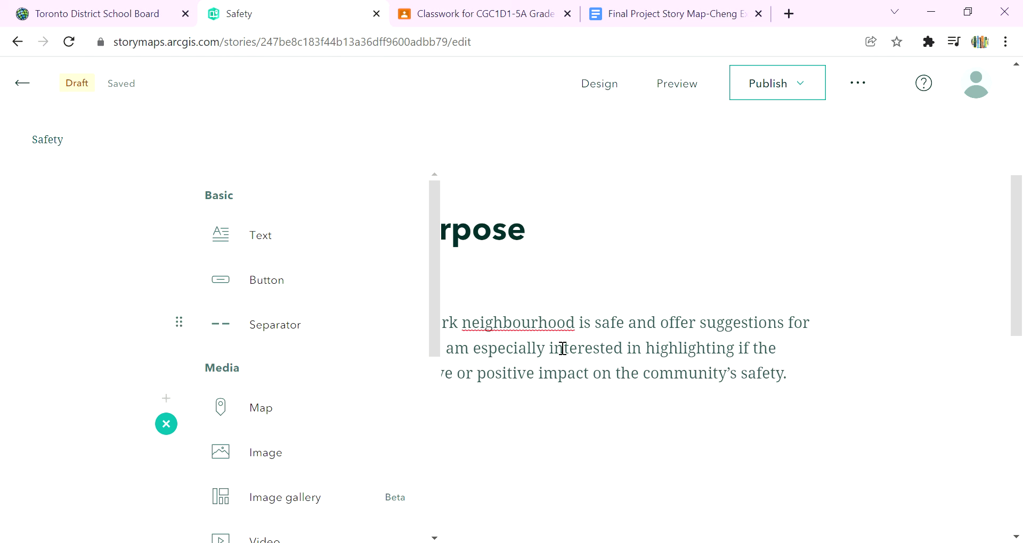
pyautogui.doubleClick(555, 312)
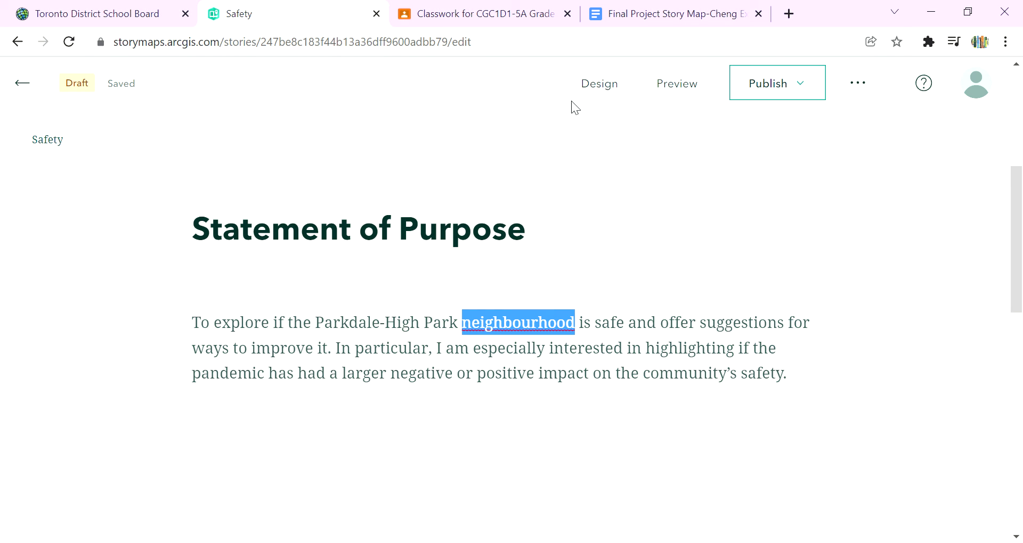
pyautogui.scroll(2, 484, 267)
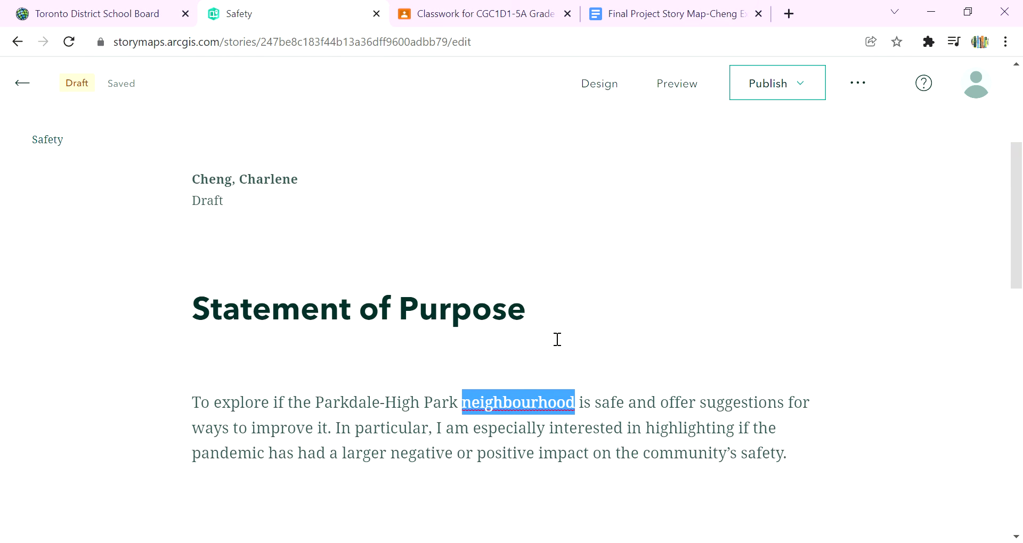
pyautogui.moveTo(555, 338); pyautogui.dragTo(220, 313)
# Apply the Mesa theme to the story in the design settings and return to the story body.
pyautogui.click(619, 91)
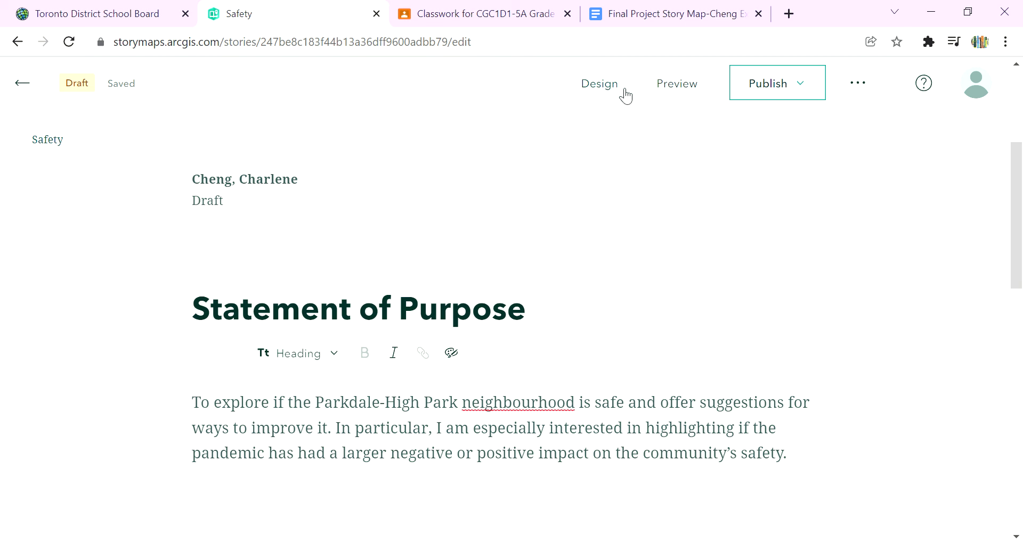
pyautogui.scroll(-3, 746, 341)
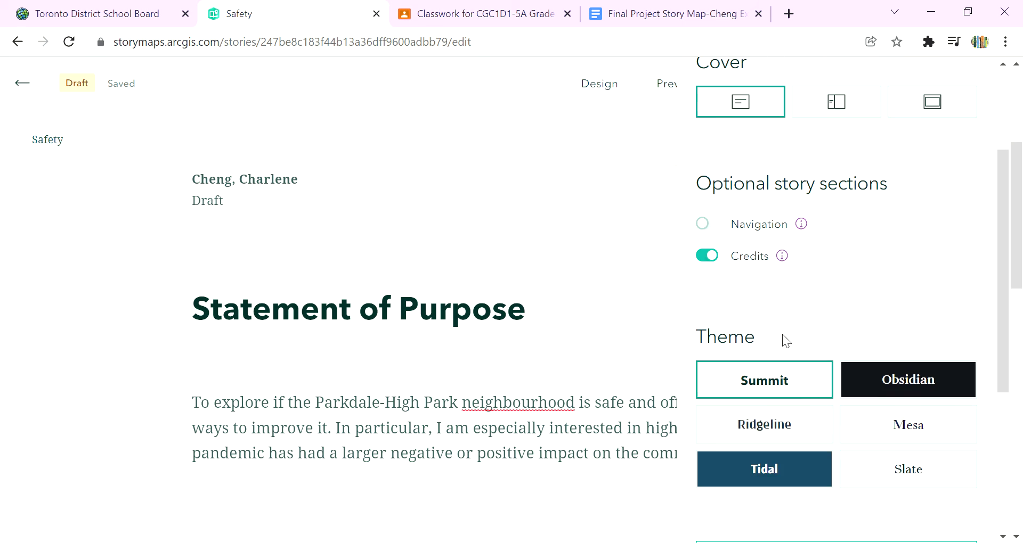
pyautogui.scroll(2, 782, 334)
pyautogui.scroll(-3, 772, 346)
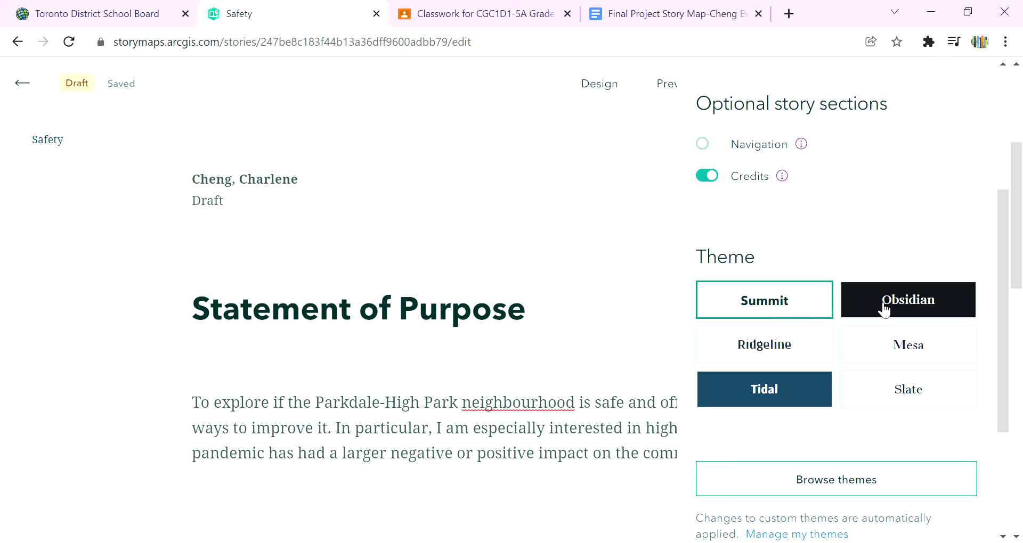
pyautogui.click(895, 353)
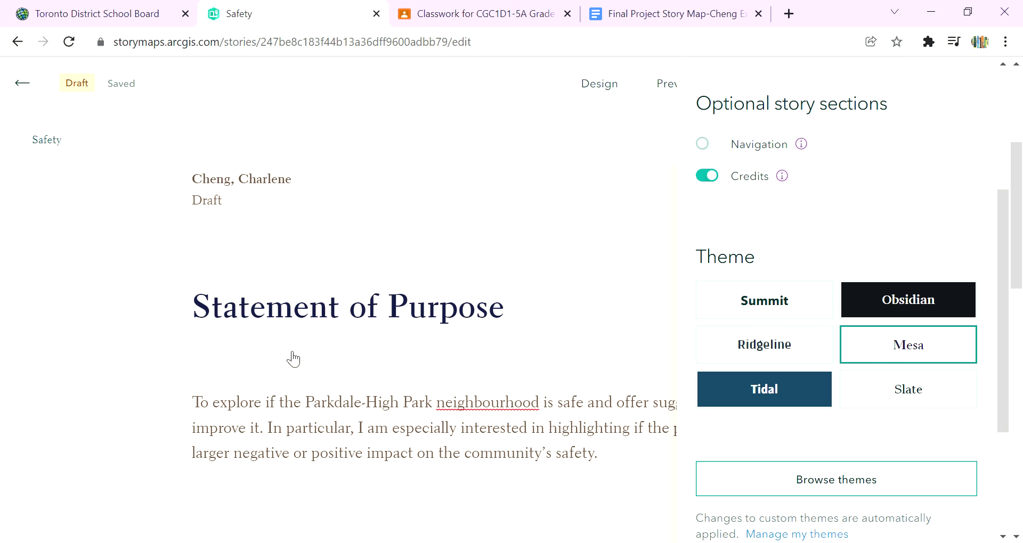
pyautogui.click(607, 465)
# Apply the recommended gold text colour to the whole Statement of Purpose paragraph.
pyautogui.scroll(-3, 520, 406)
pyautogui.scroll(3, 514, 409)
pyautogui.scroll(-3, 514, 409)
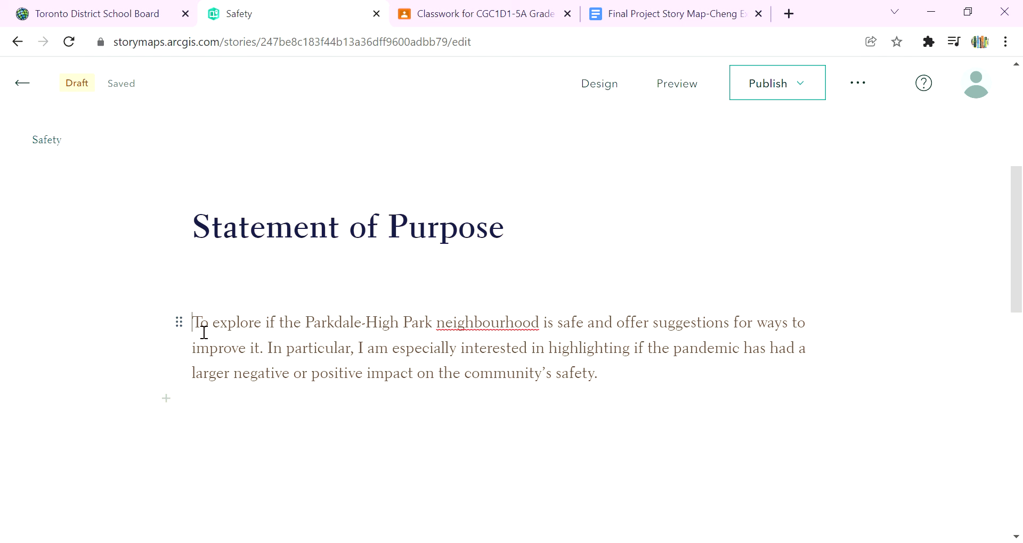
pyautogui.moveTo(204, 332); pyautogui.dragTo(650, 377)
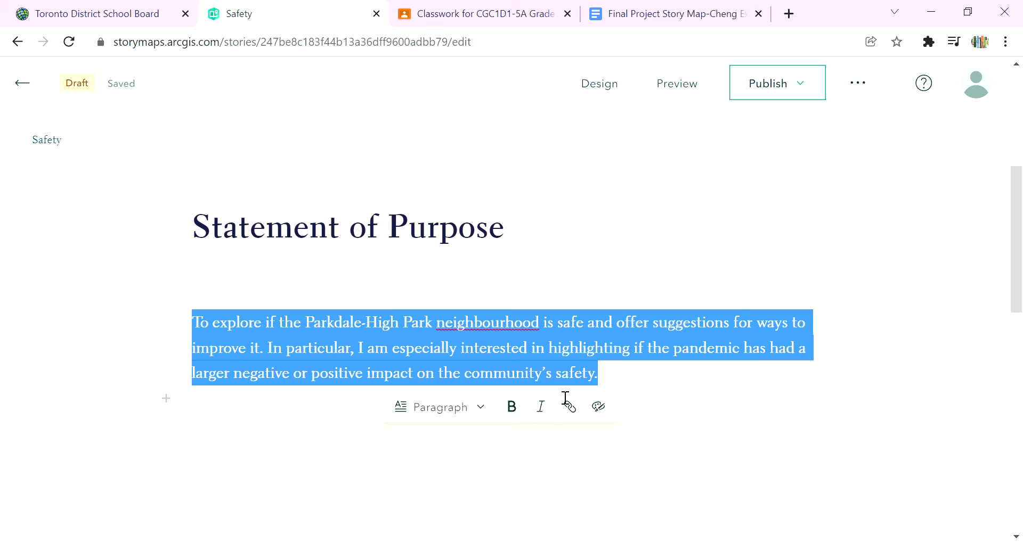
pyautogui.click(598, 407)
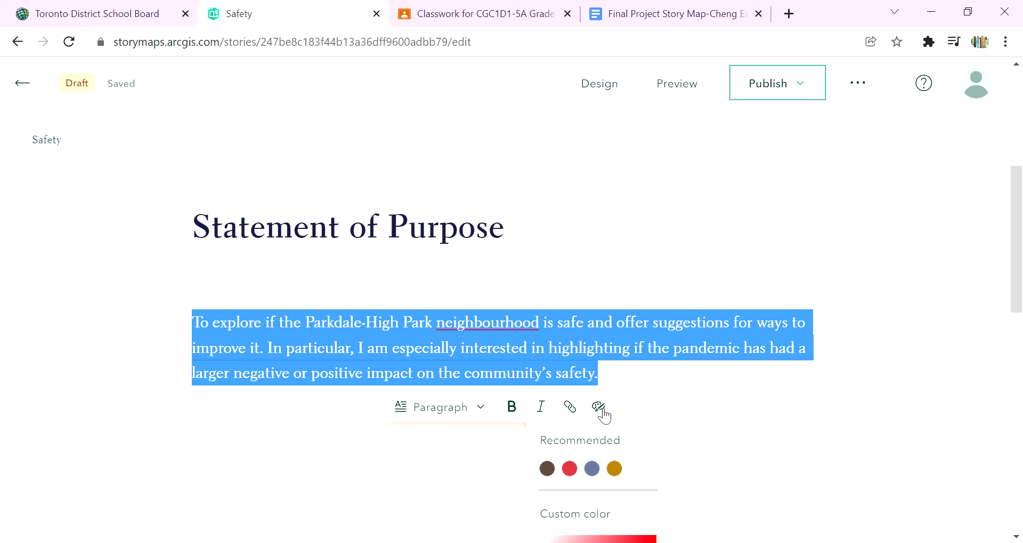
pyautogui.click(614, 469)
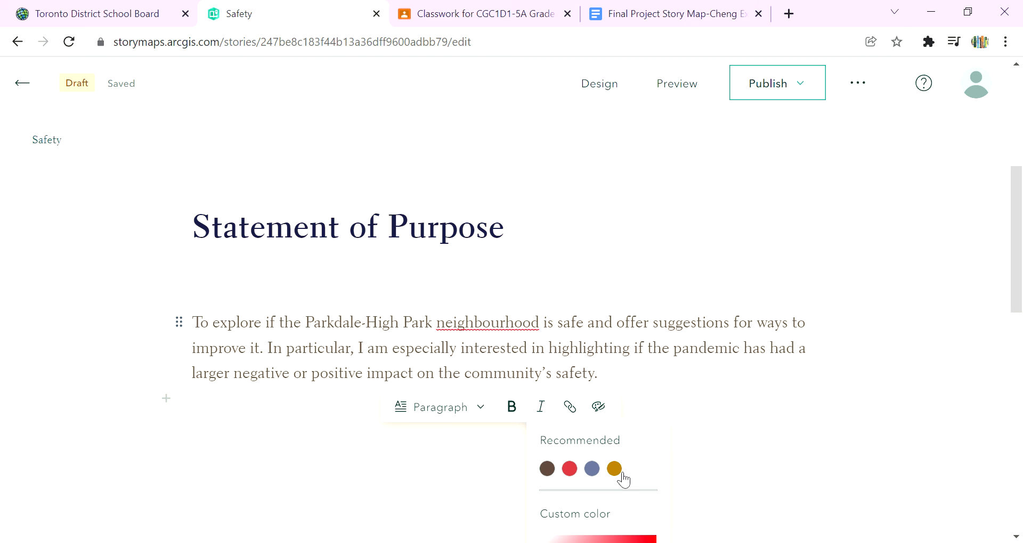
pyautogui.click(729, 423)
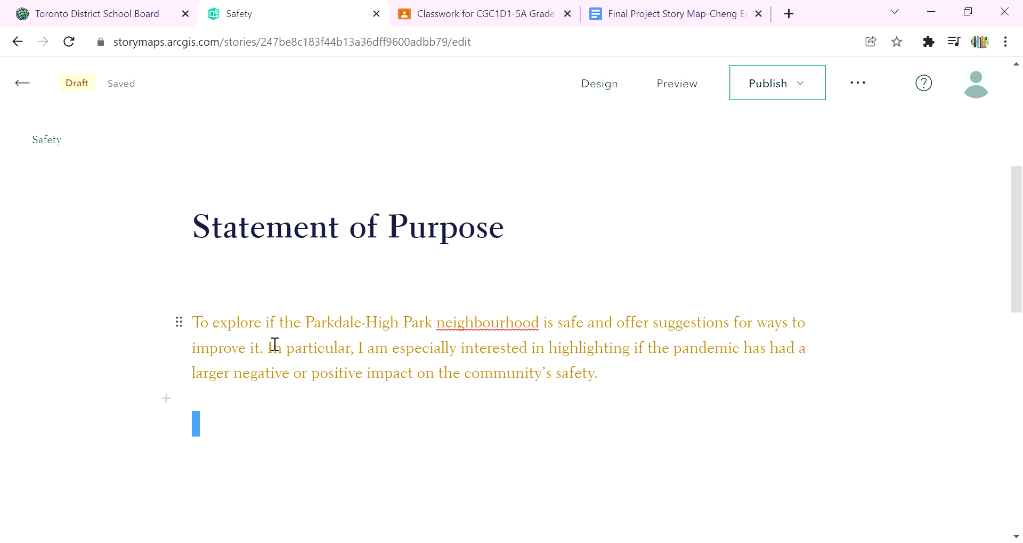
# Recolour the whole Statement of Purpose paragraph with a very dark, nearly black custom colour and close the colour options.
pyautogui.moveTo(657, 386); pyautogui.dragTo(198, 337)
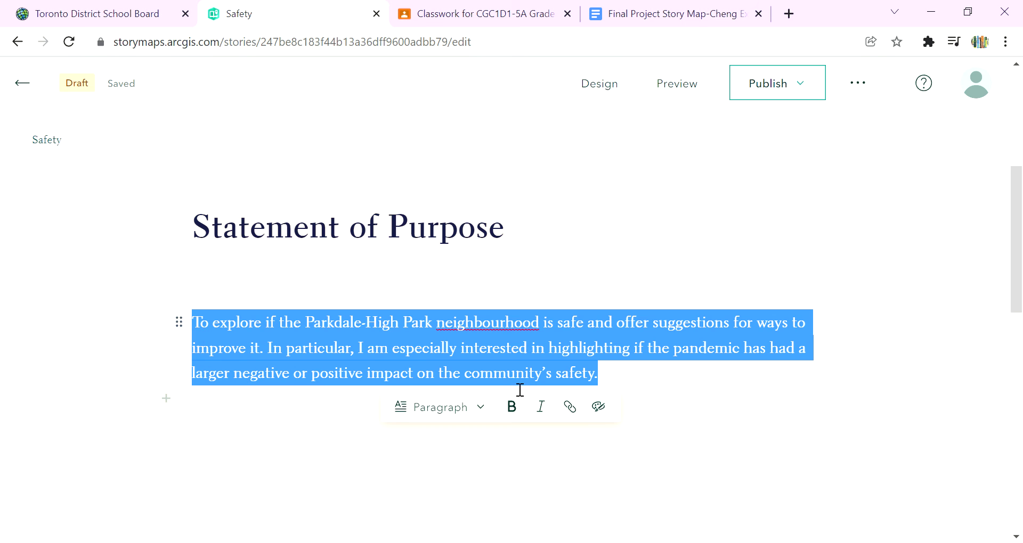
pyautogui.click(599, 407)
pyautogui.scroll(-1, 596, 450)
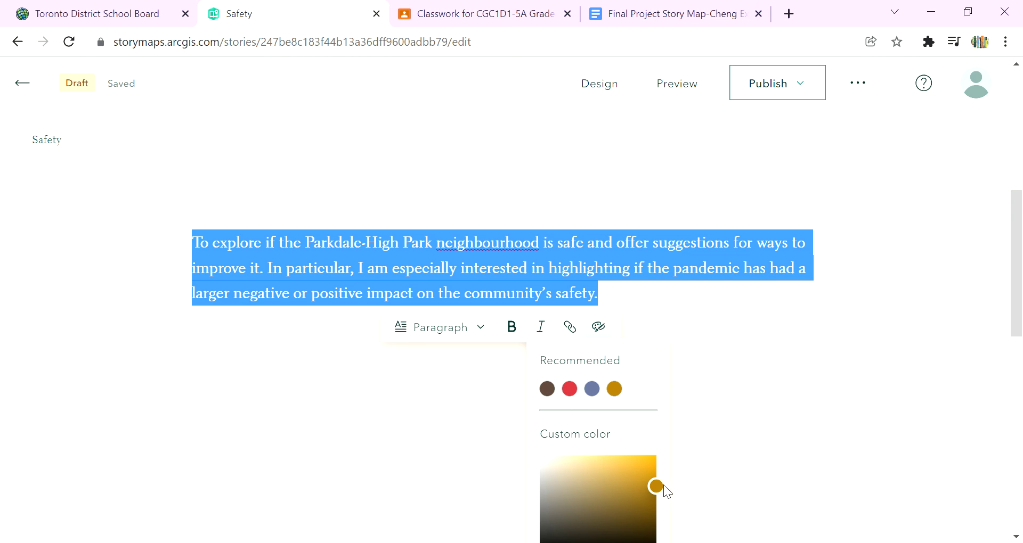
pyautogui.moveTo(660, 486); pyautogui.dragTo(546, 536)
pyautogui.click(717, 430)
pyautogui.scroll(3, 424, 423)
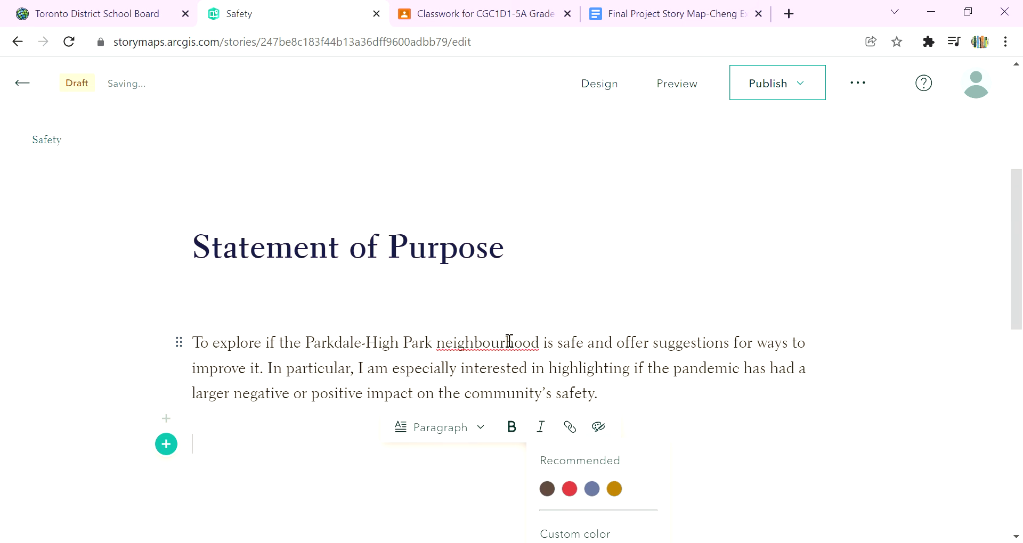
pyautogui.click(727, 433)
pyautogui.click(662, 444)
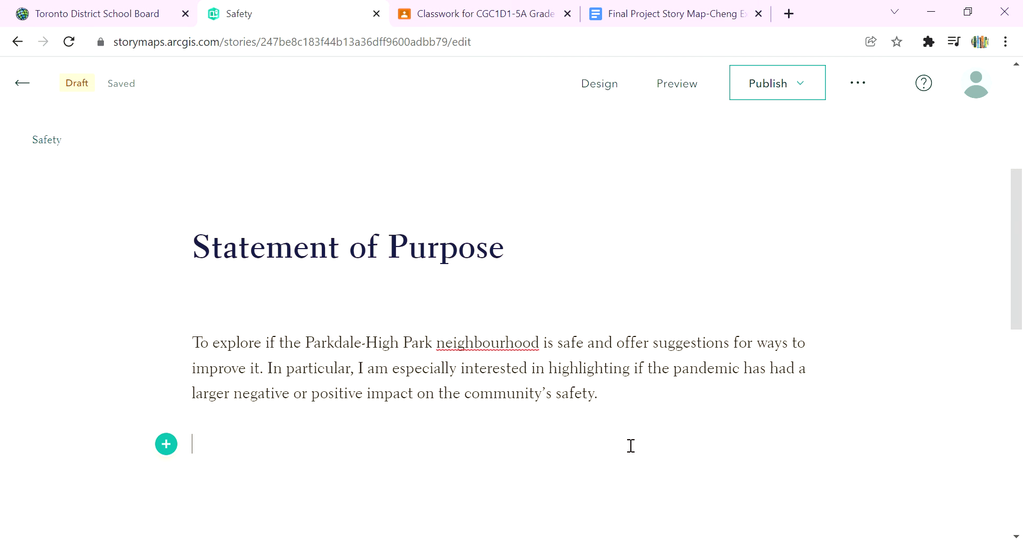
pyautogui.scroll(-3, 469, 376)
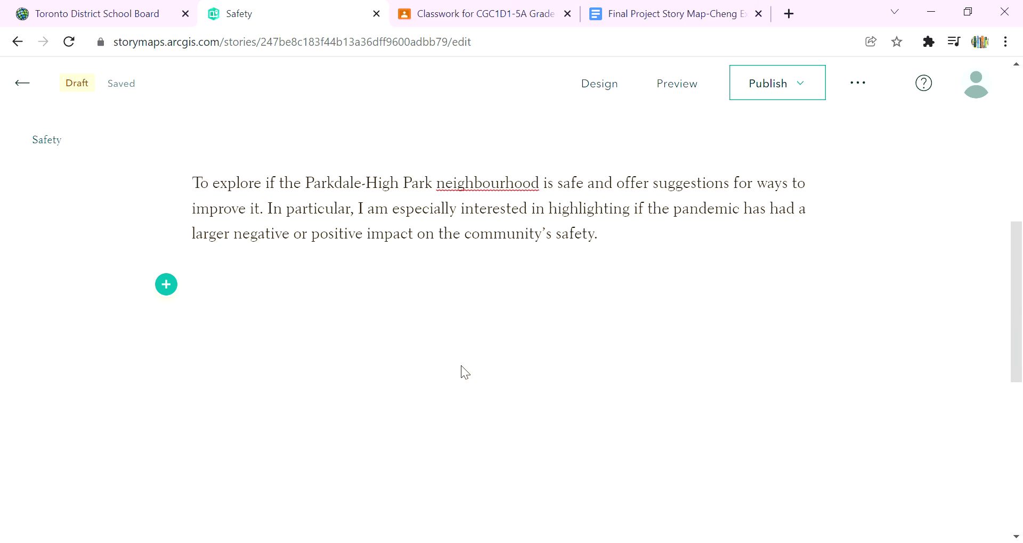
pyautogui.scroll(3, 488, 311)
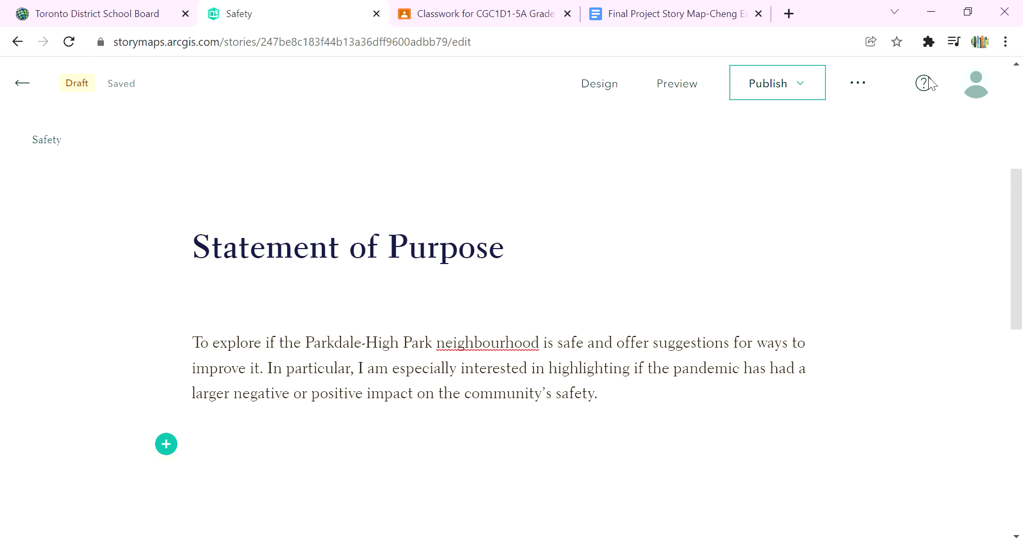